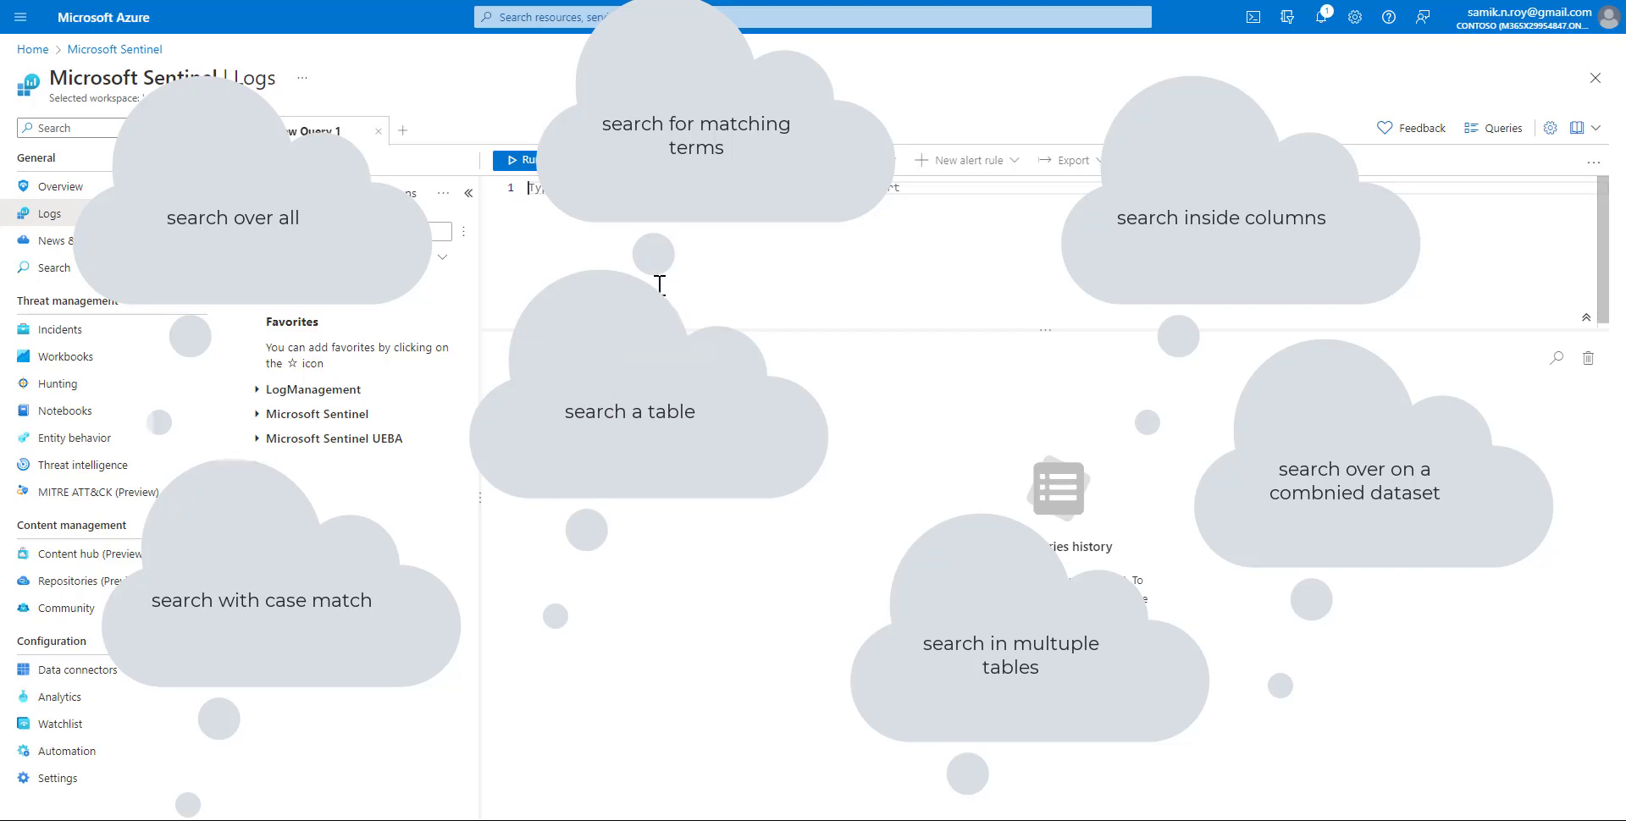
- Write the query search "OfficeActivity" and run it over all tables in the workspace
text(searc)
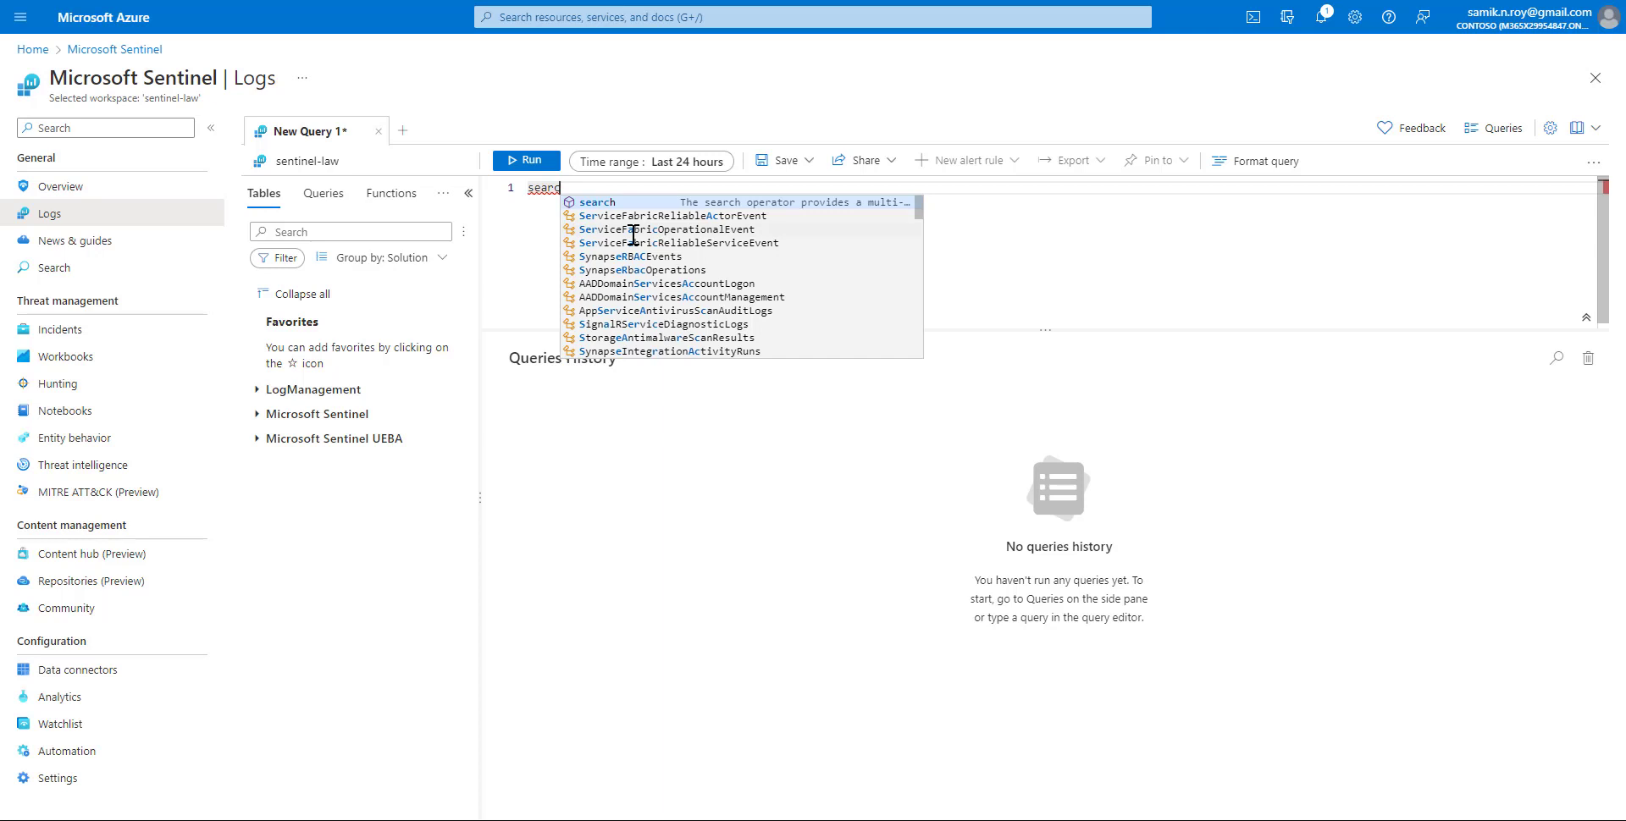
text(h )
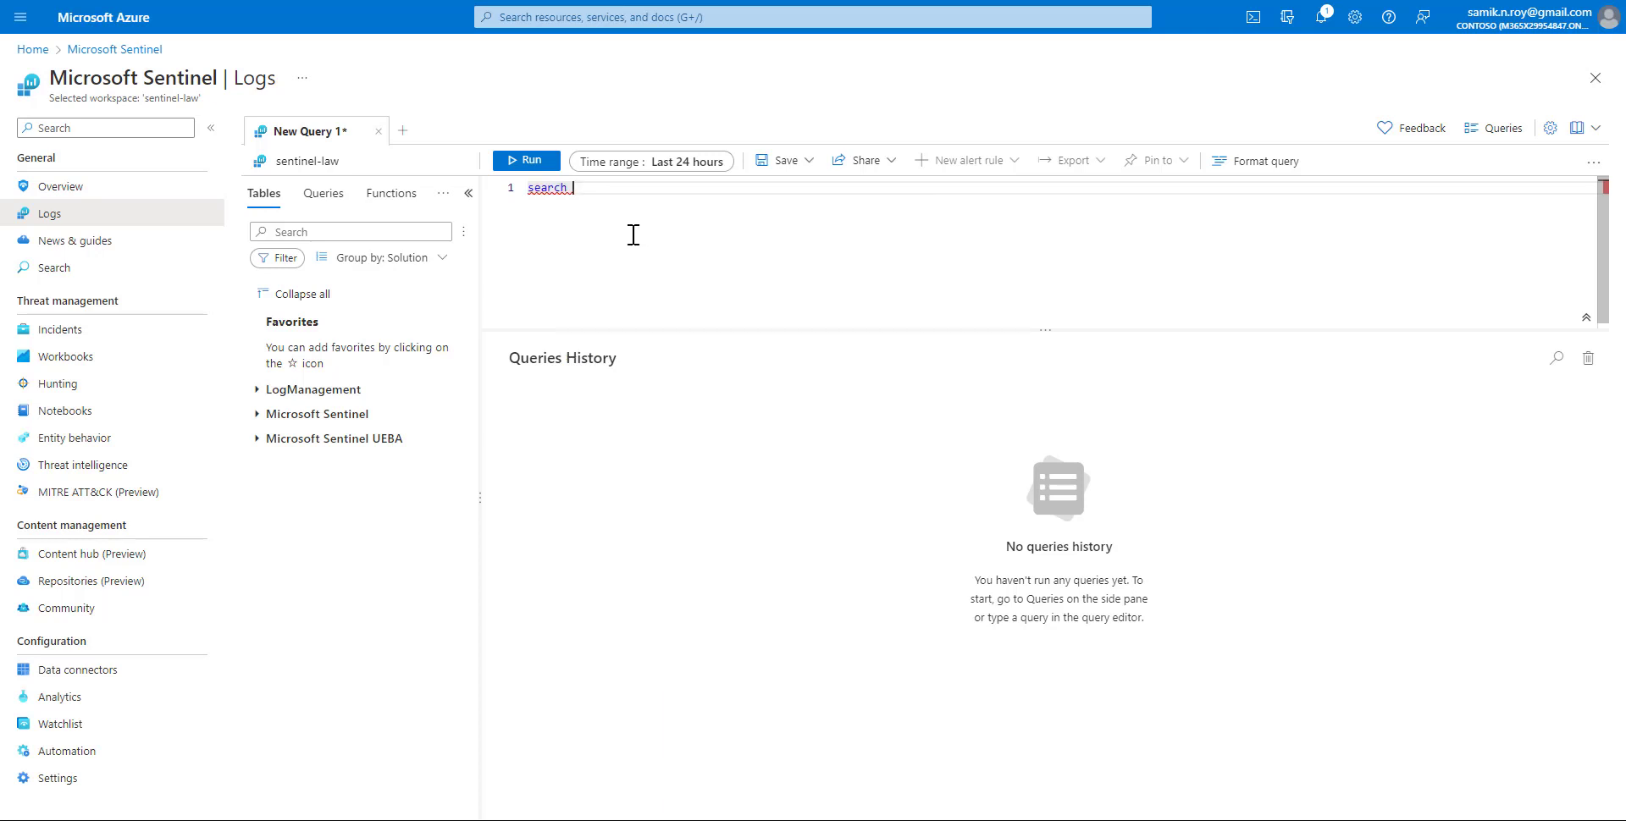
text("OfficeActivity)
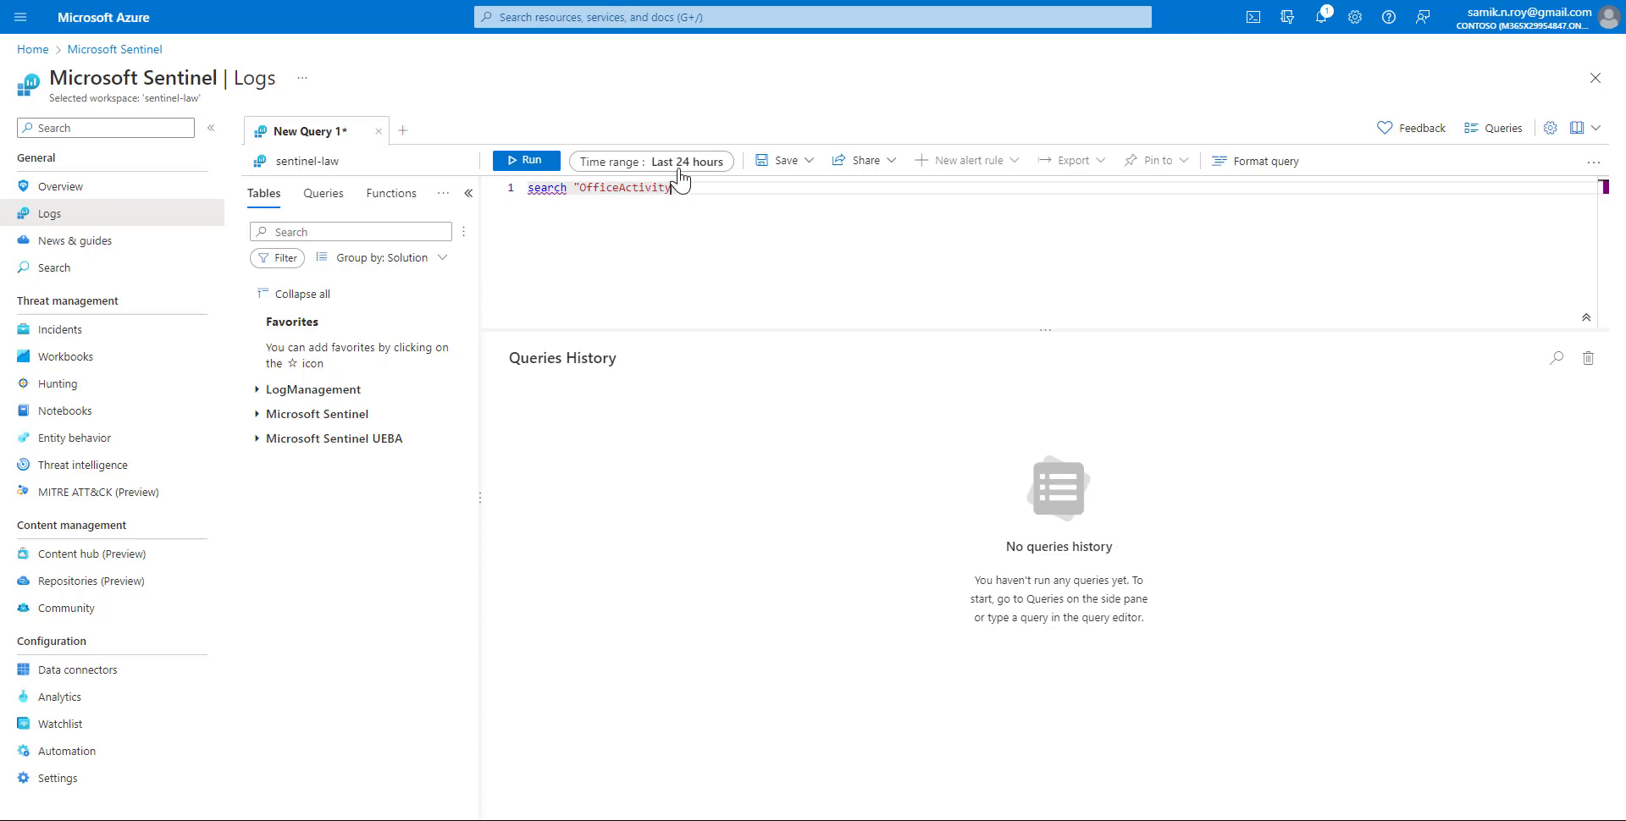
click(546, 169)
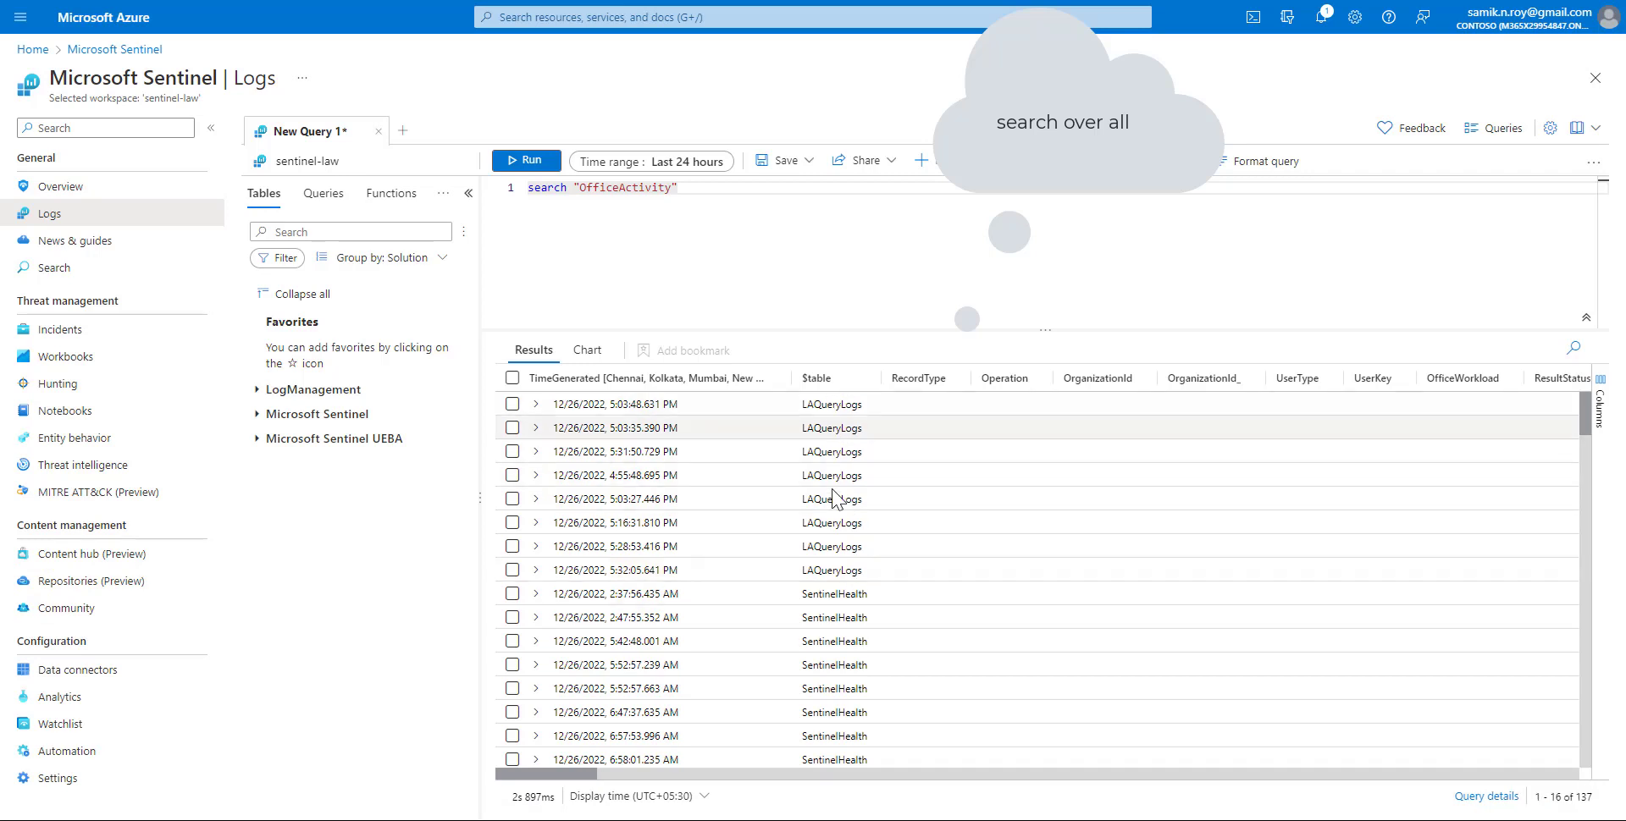
- Examine where OfficeActivity occurs in the QueryText field of the first LAQueryLogs record, and collapse the record again
click(534, 407)
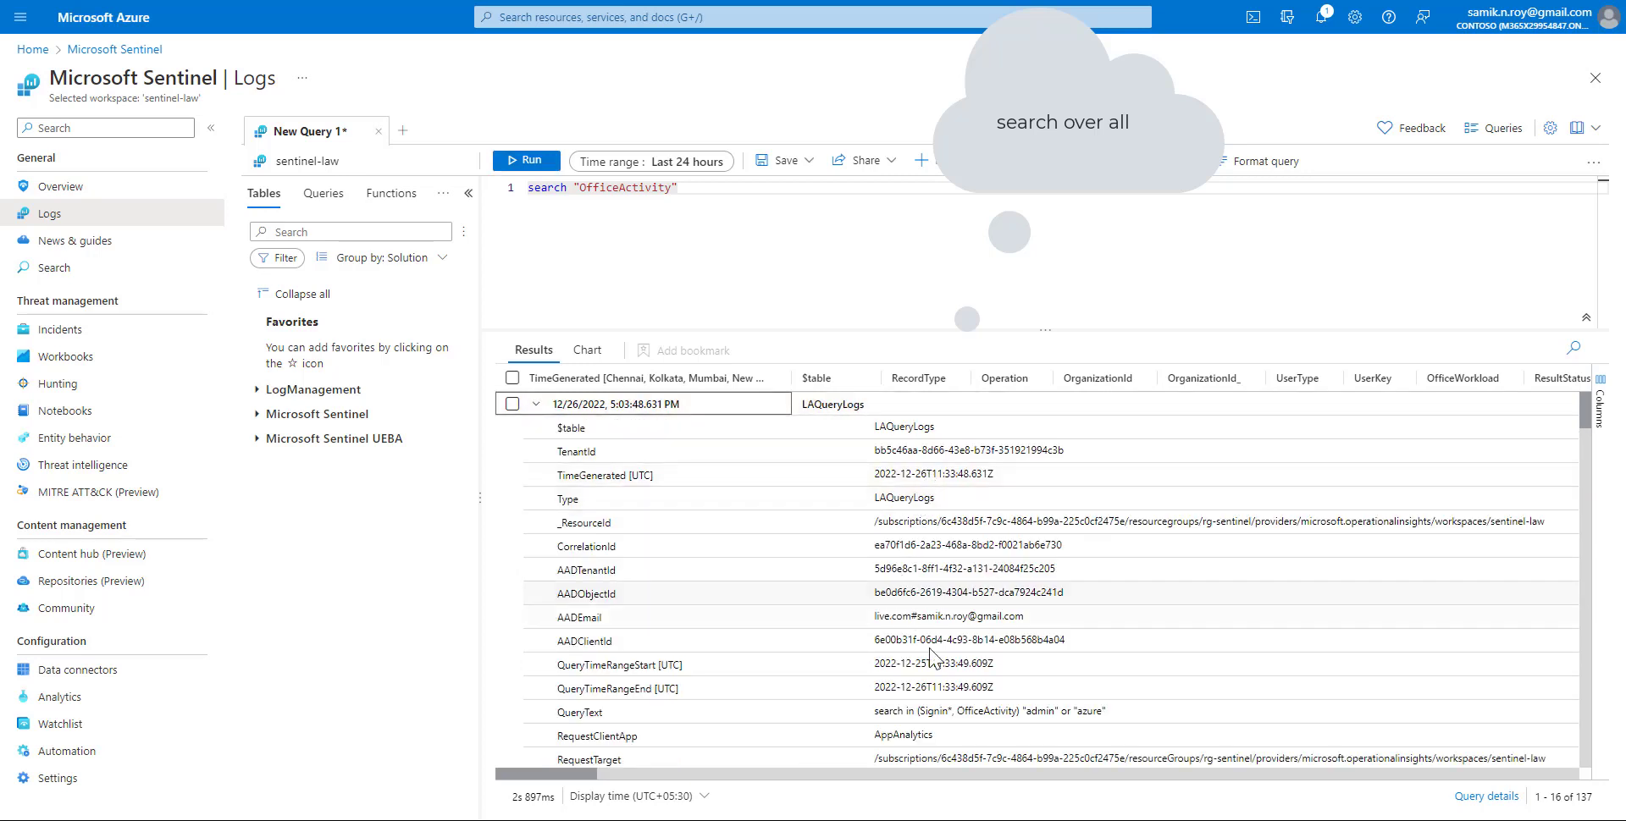
drag(958, 712, 1016, 711)
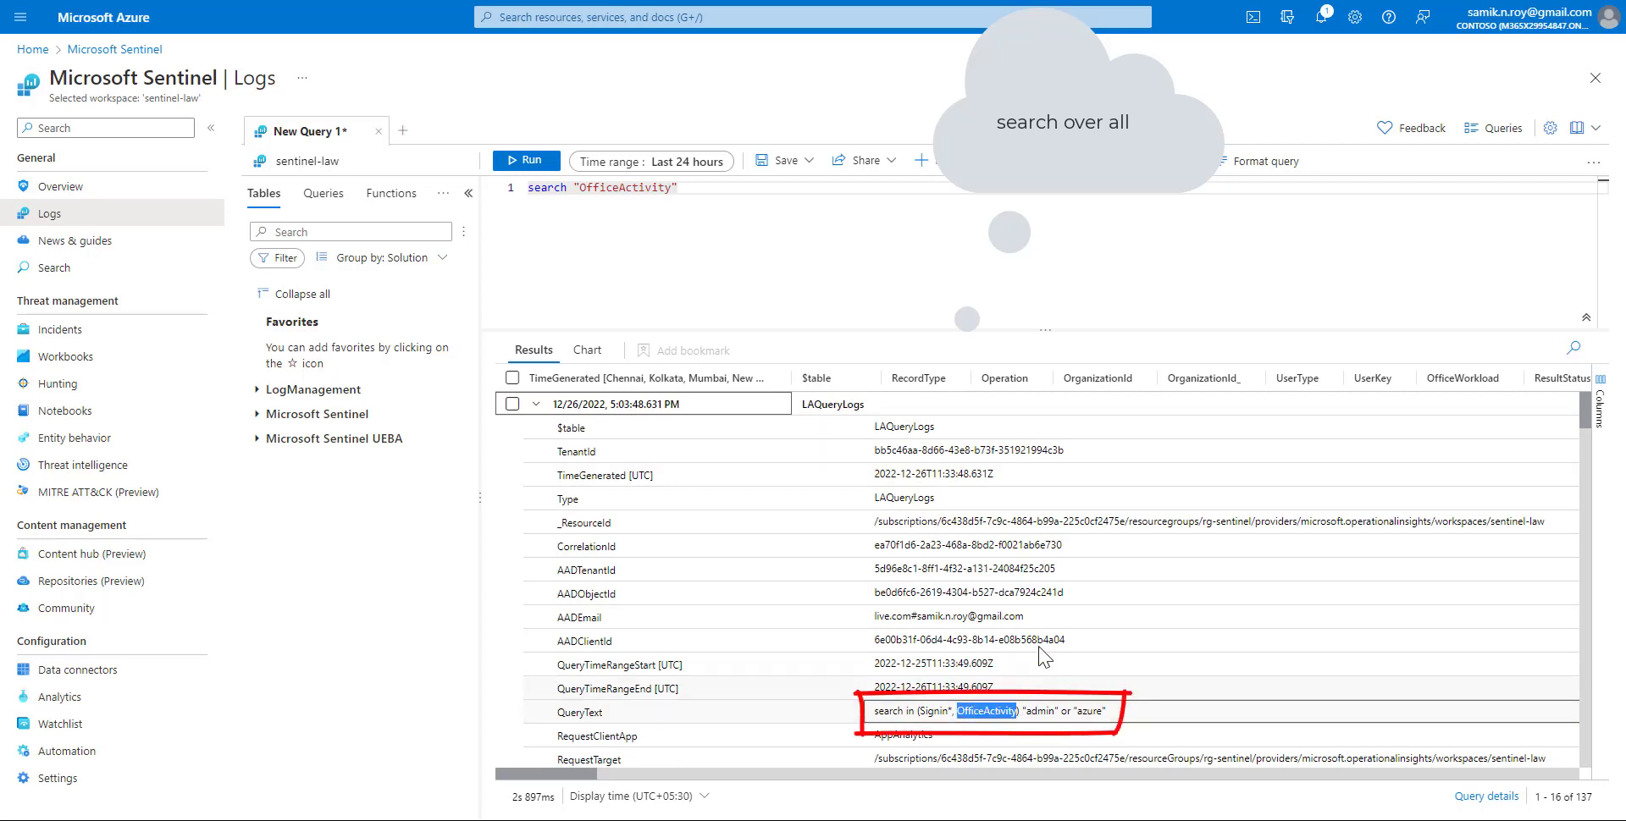
click(535, 406)
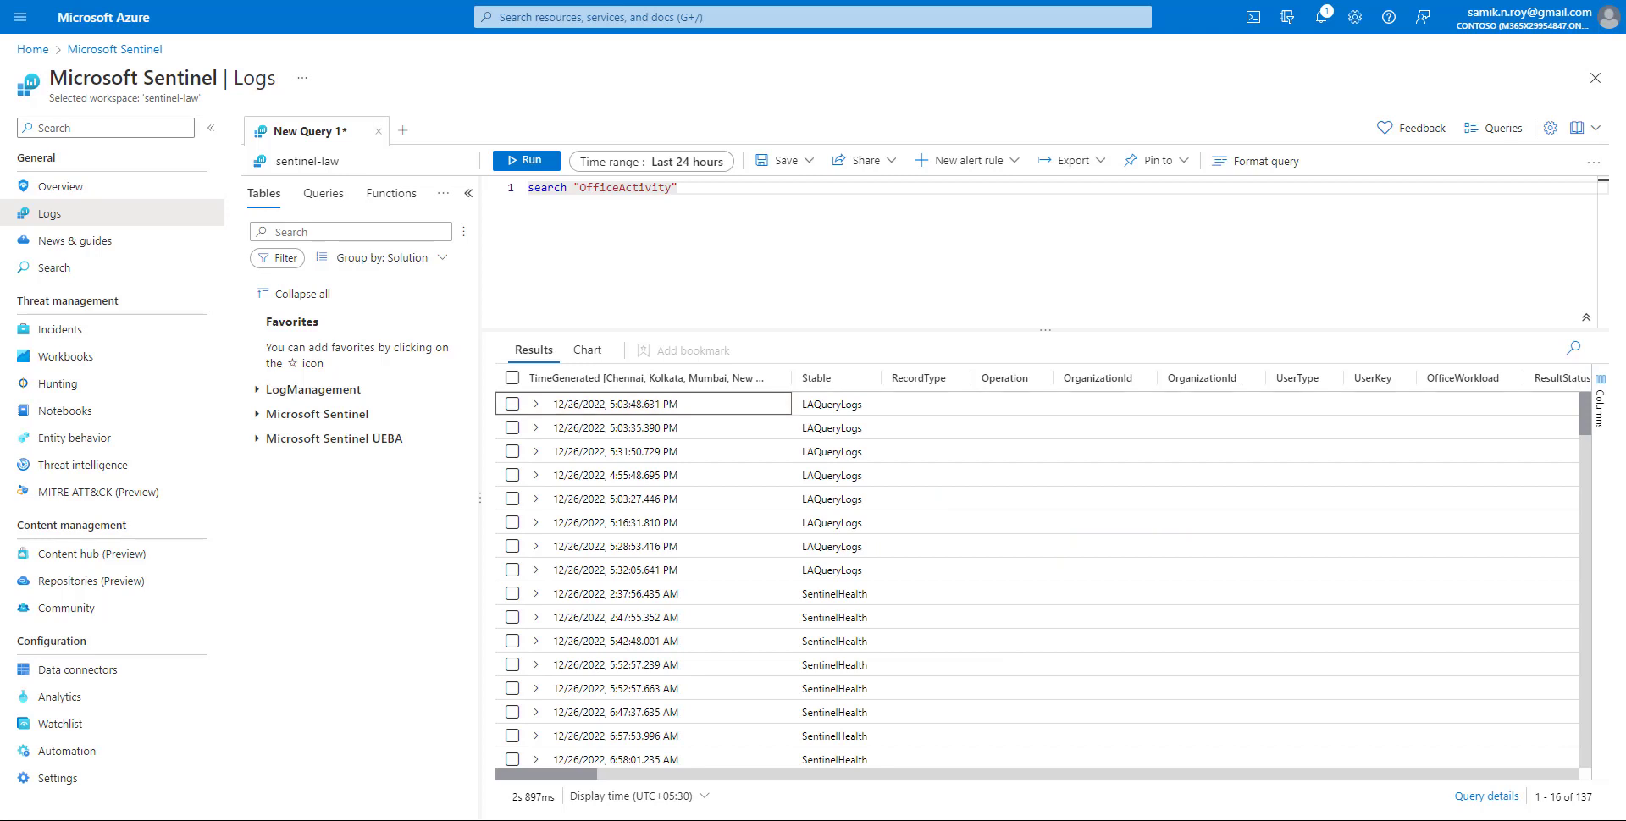
- Rewrite the query as search "admin" and ("office" or "azure")
double_click(608, 188)
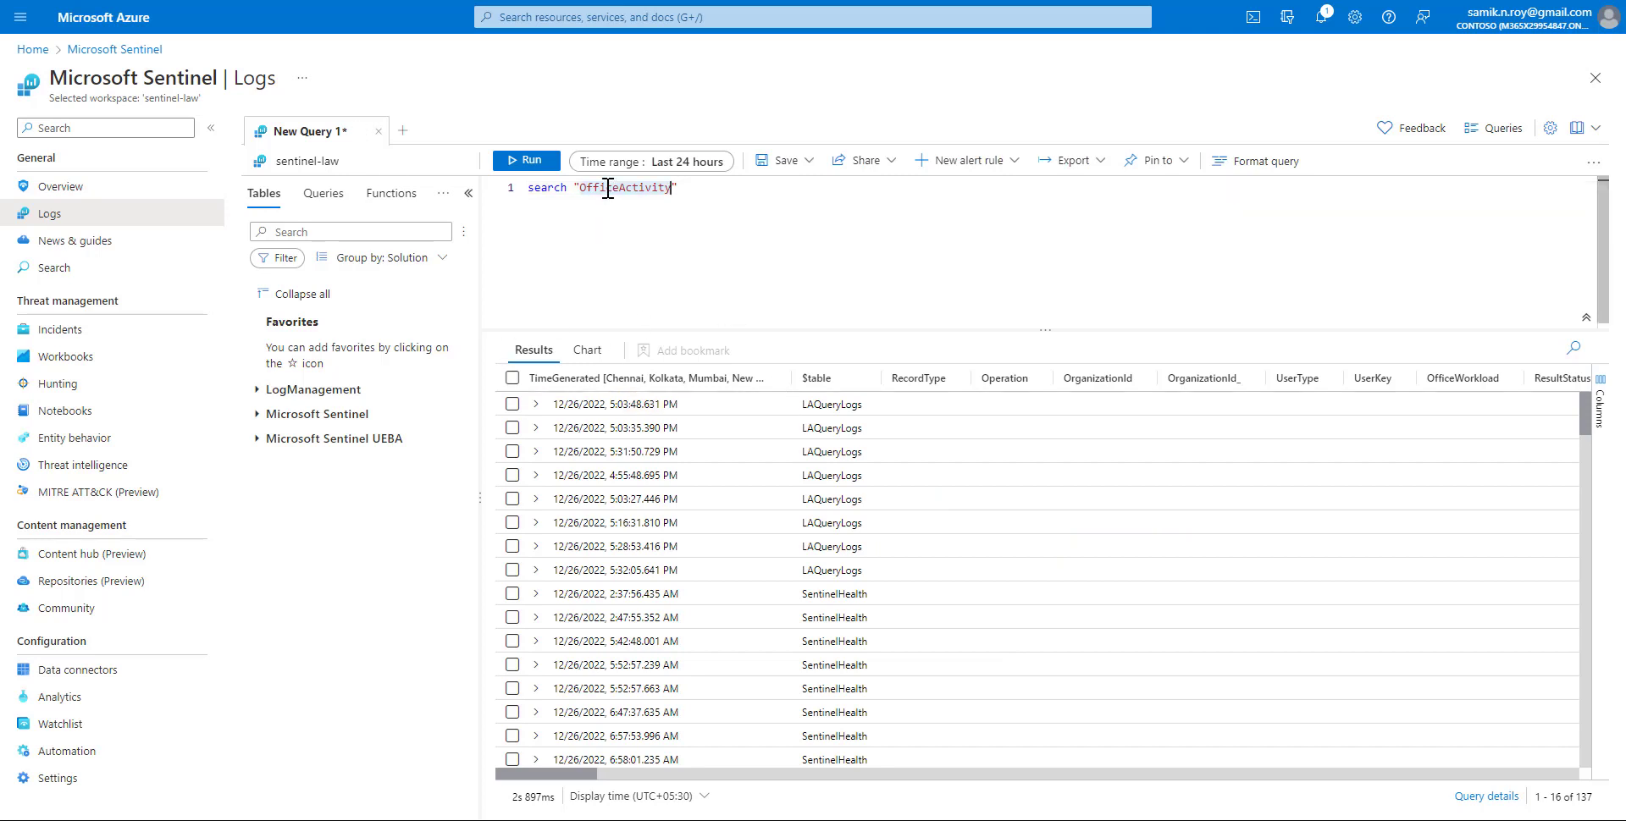
text(admin)
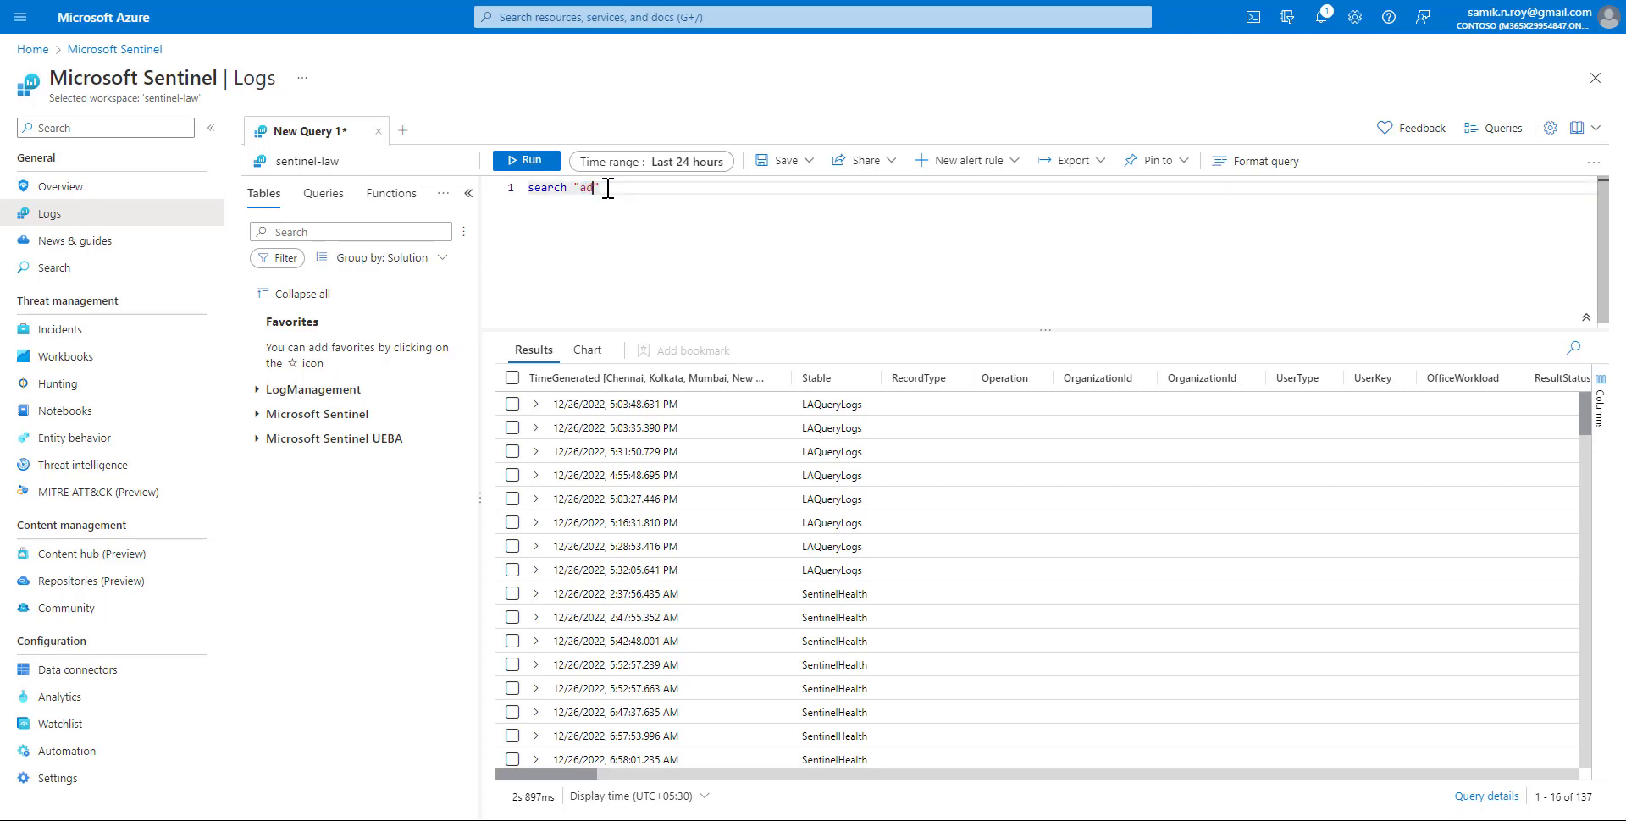
key(End)
text(and ()
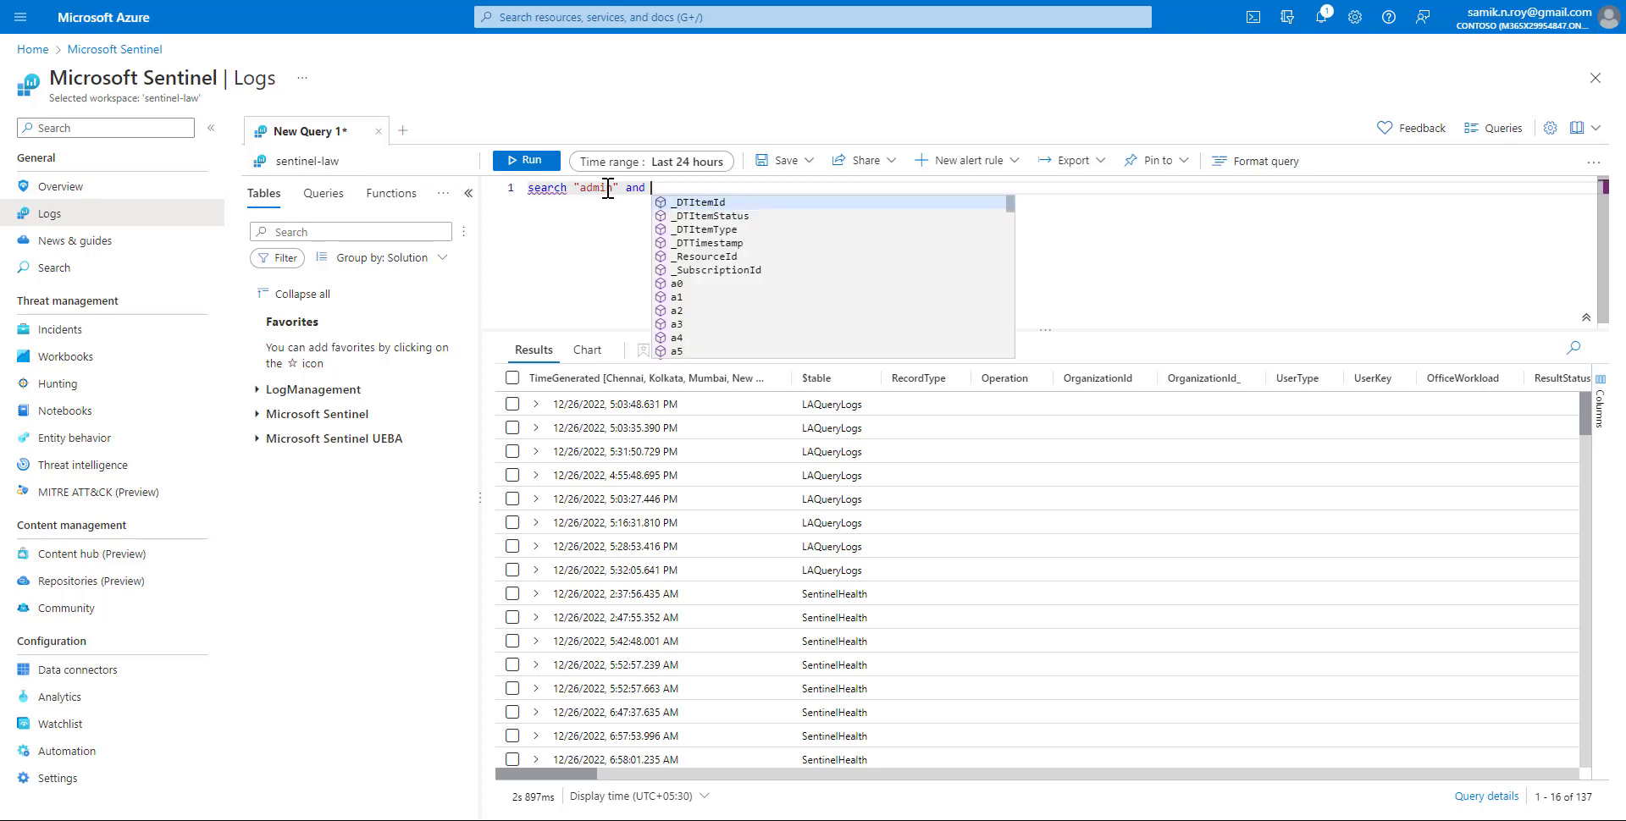
text("c)
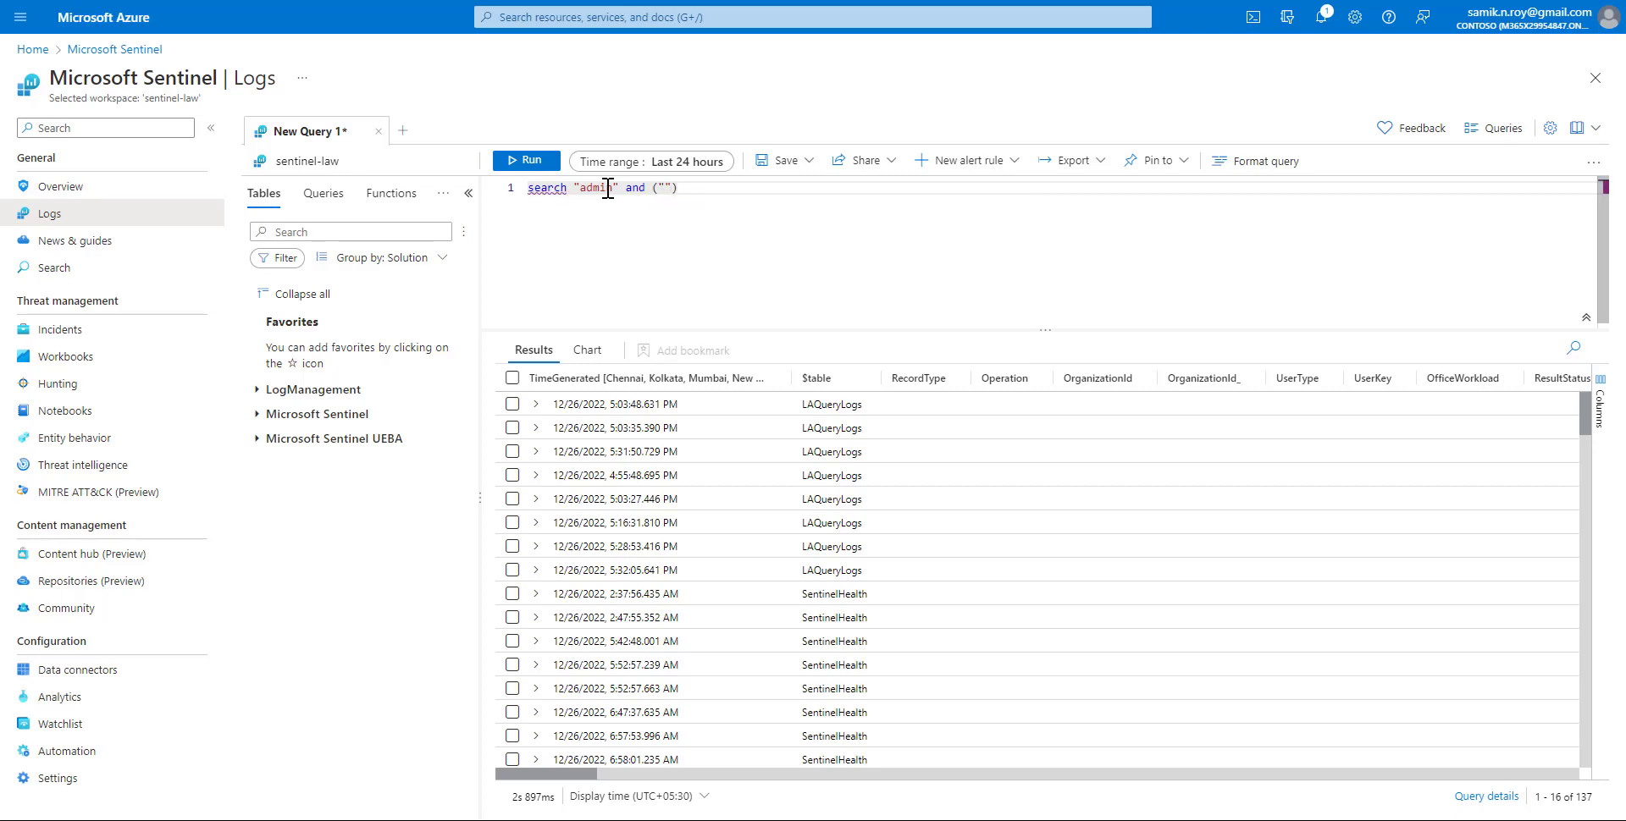
text(ffice)
text( or :)
text(az)
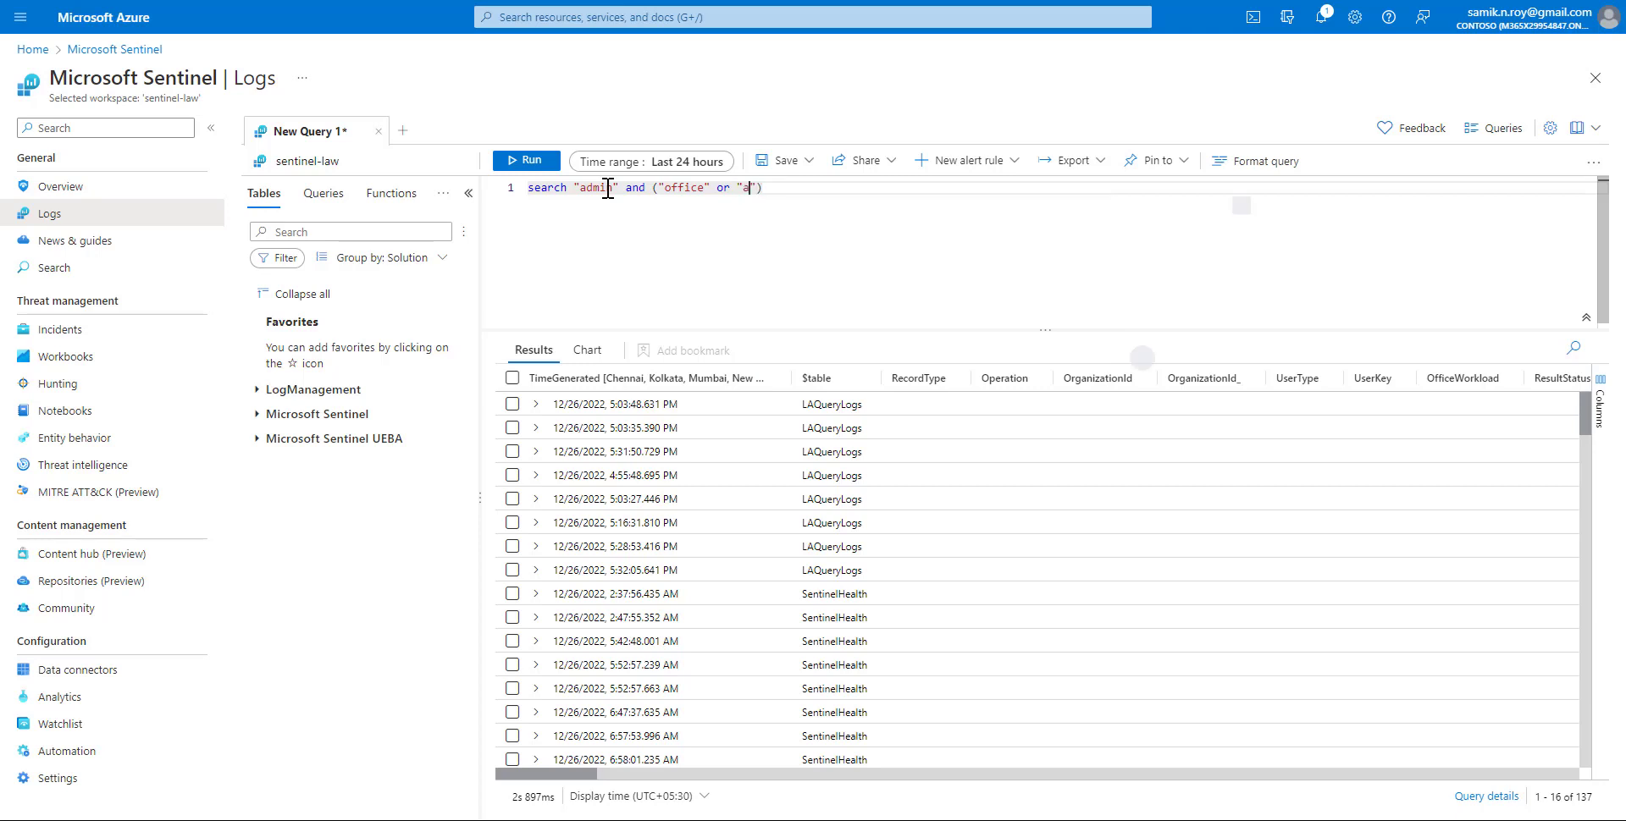
text(ure)
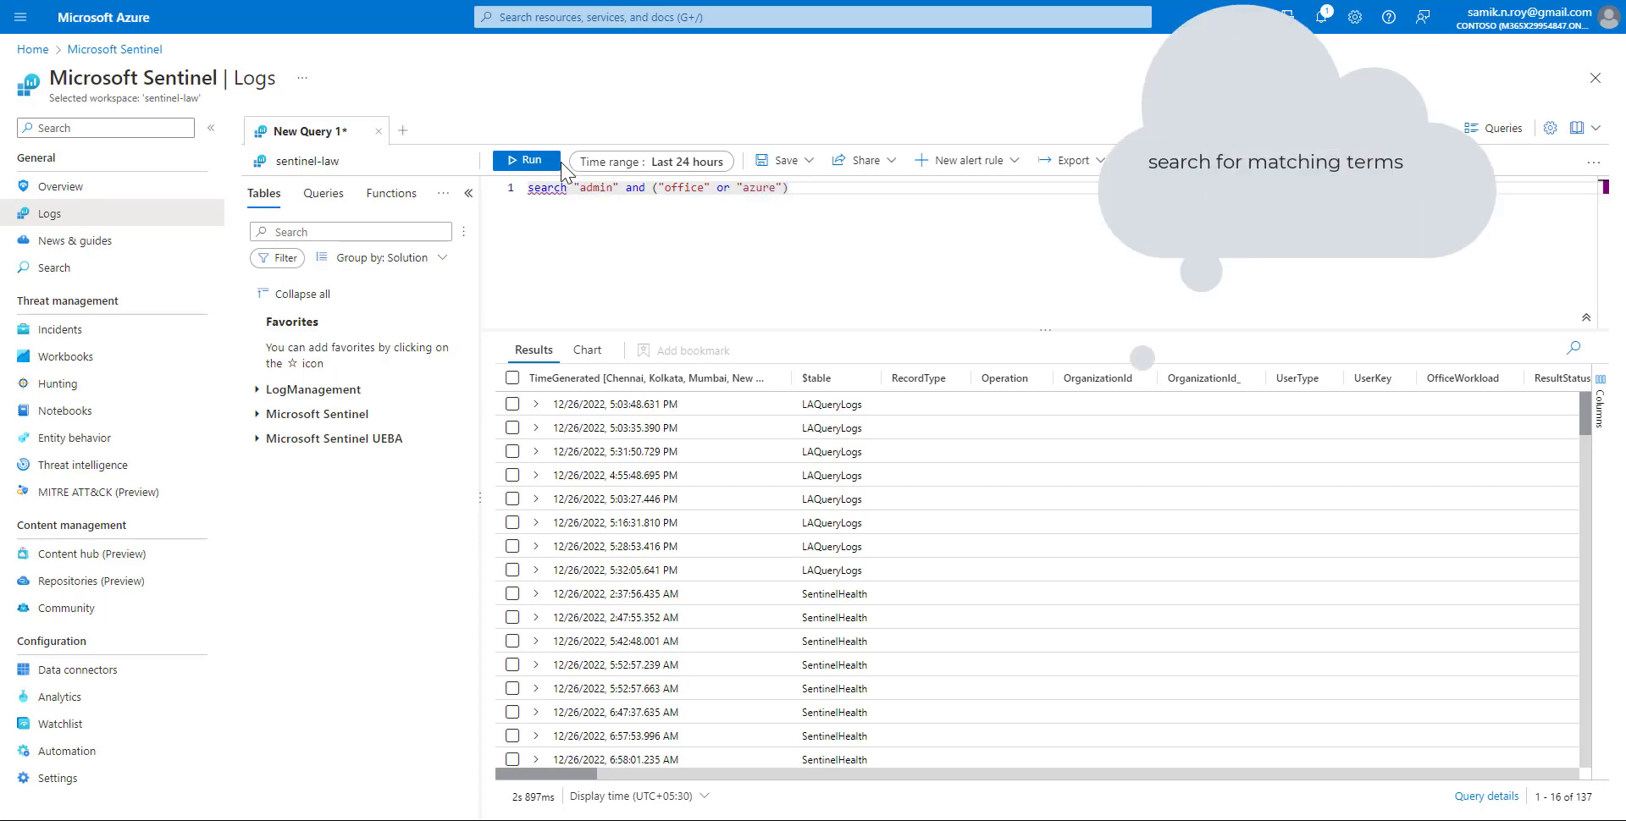
- Run the matching-terms query and look through the source tables of all returned records
click(542, 161)
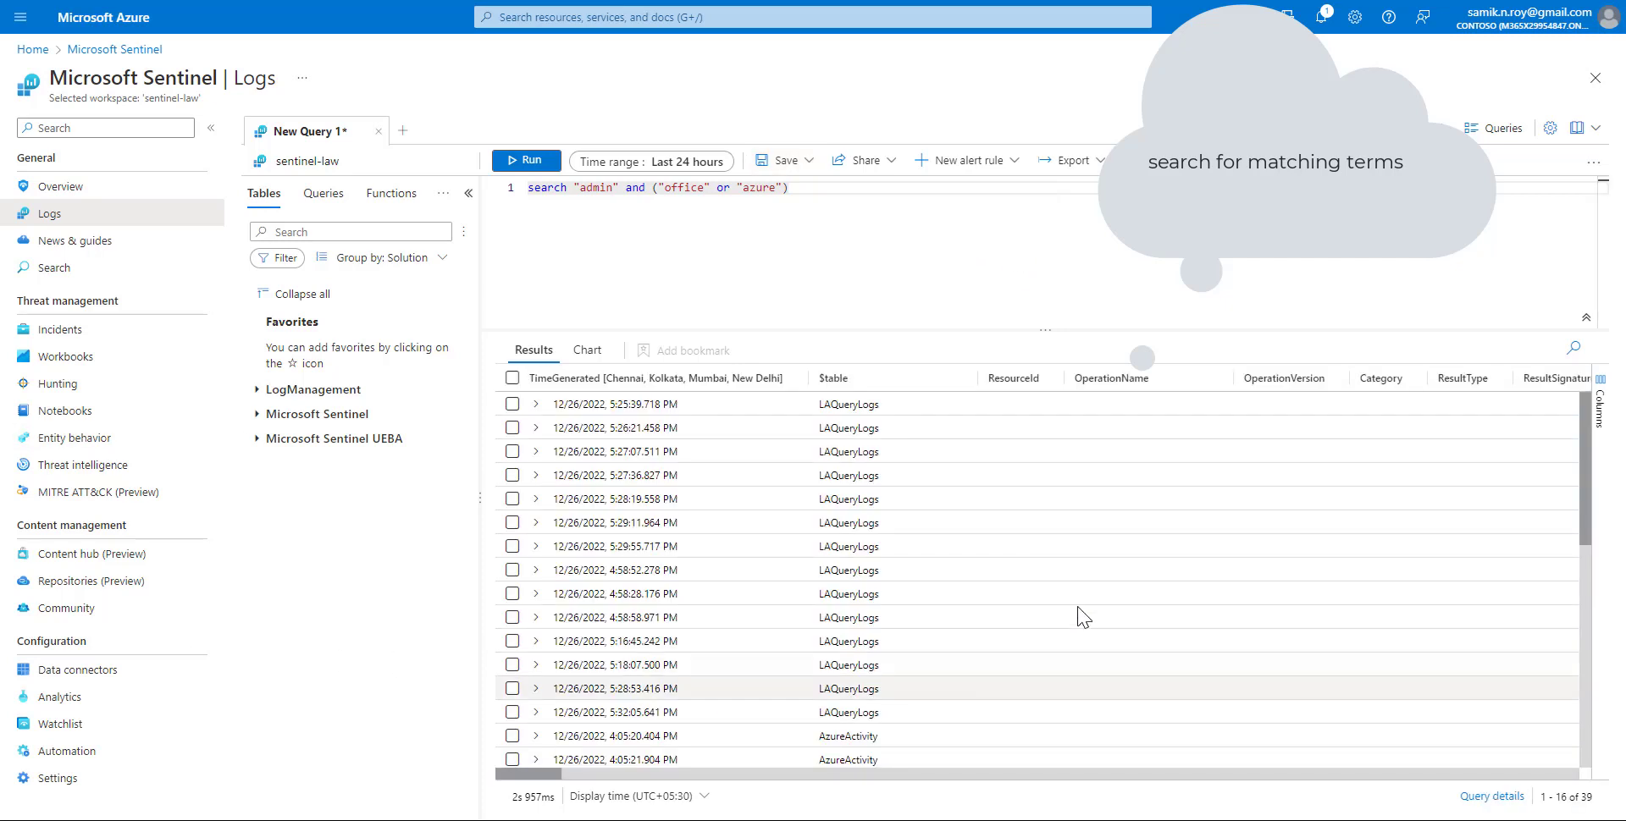
scroll(1072, 620, down, 1)
scroll(1057, 626, down, 2)
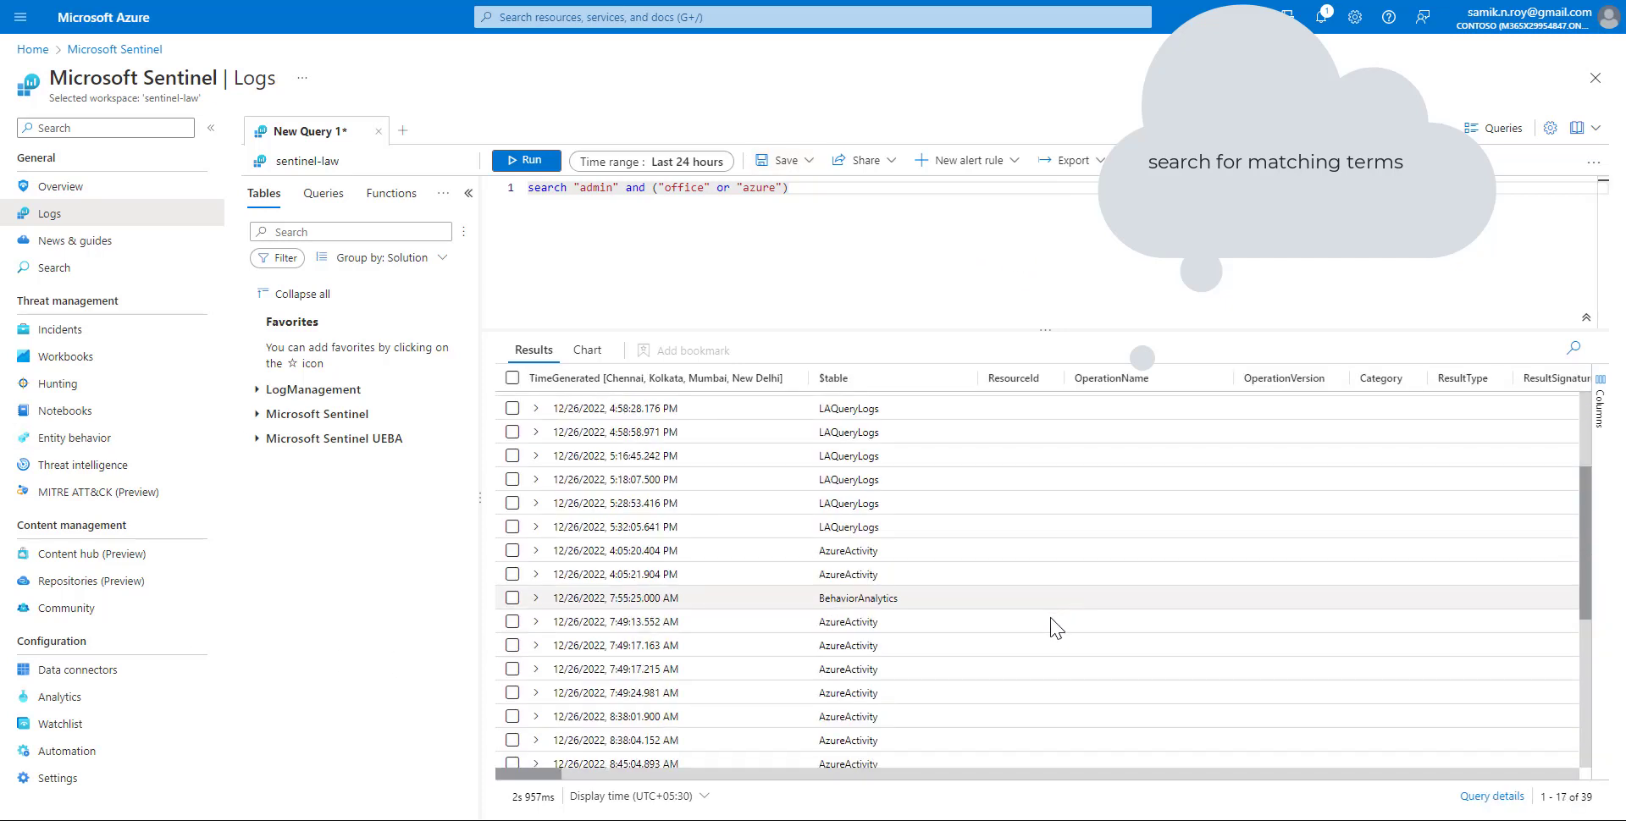
scroll(1053, 627, down, 2)
scroll(932, 616, down, 2)
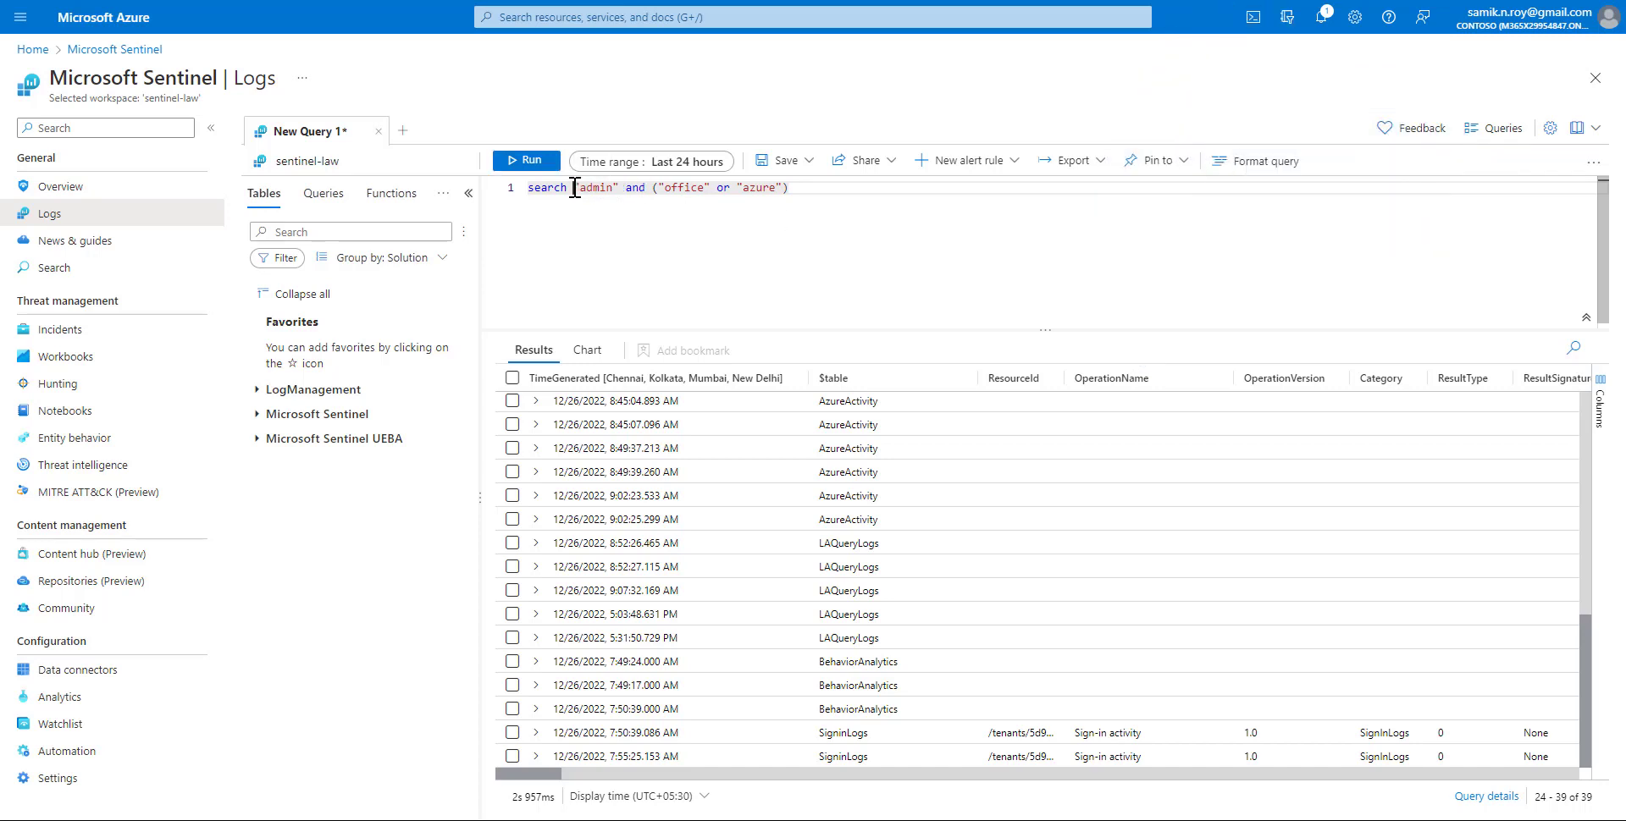
- Change the query to search in (SigninLogs,OfficeActivity) "admin" and run it
drag(574, 187, 828, 193)
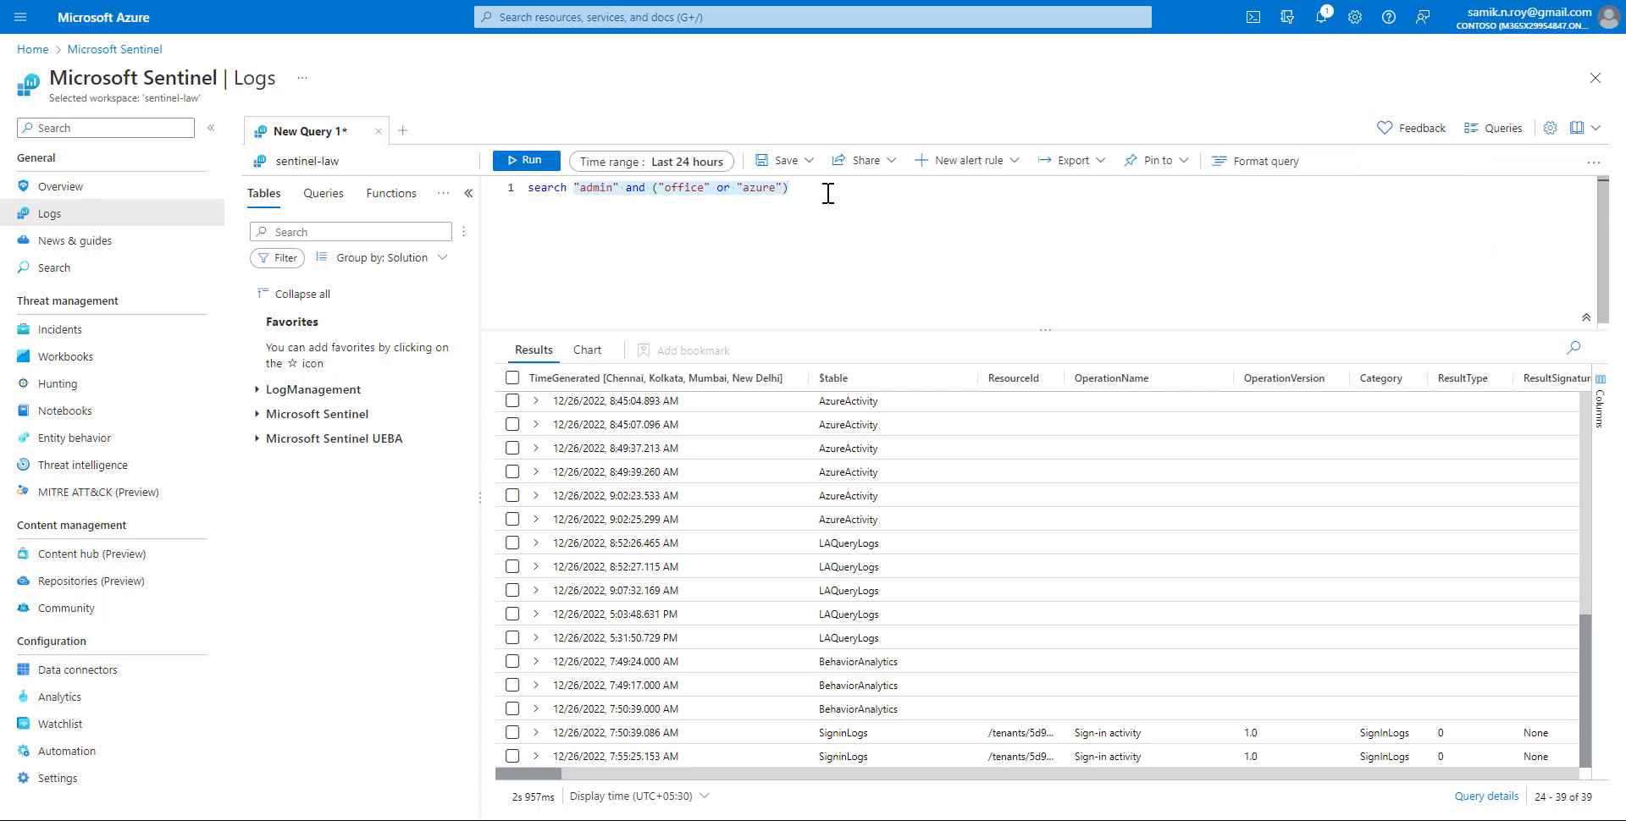
key(BackSpace)
text(in )
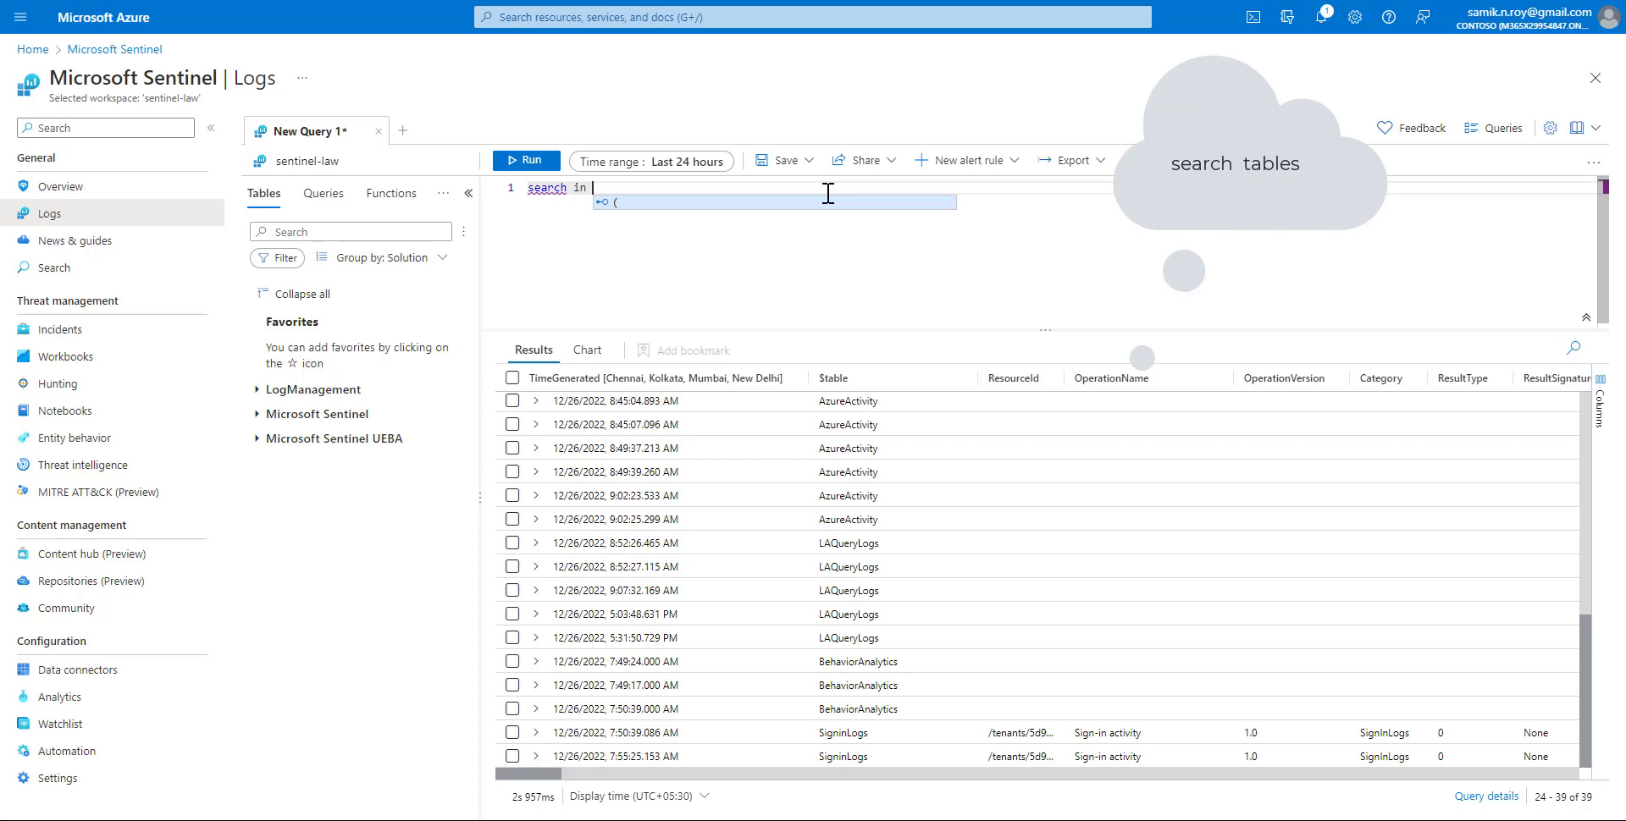
text(())
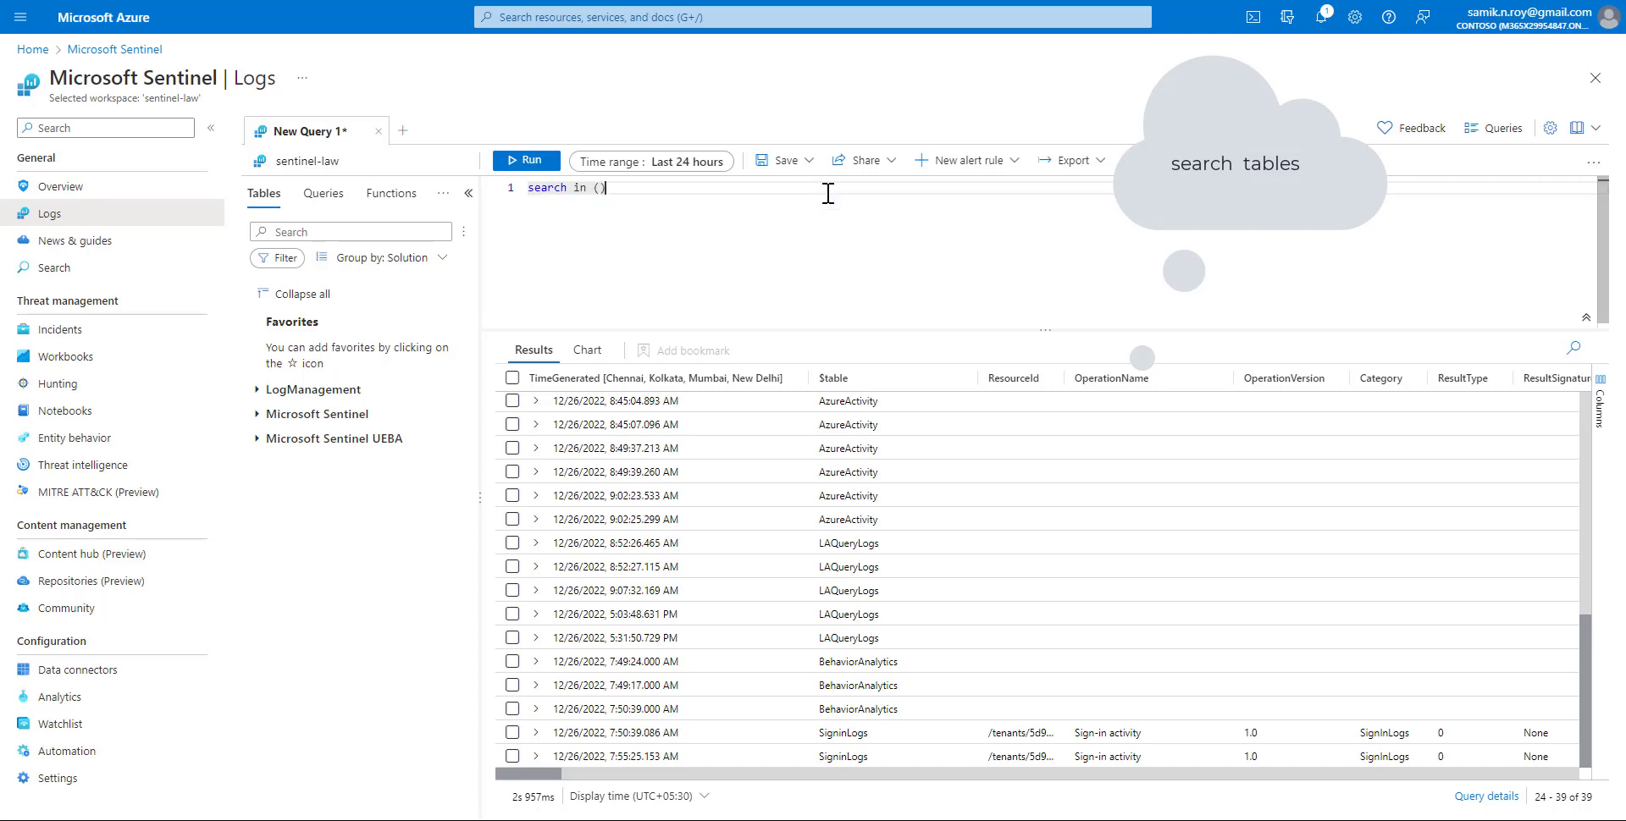
text(S)
text(igninLogs)
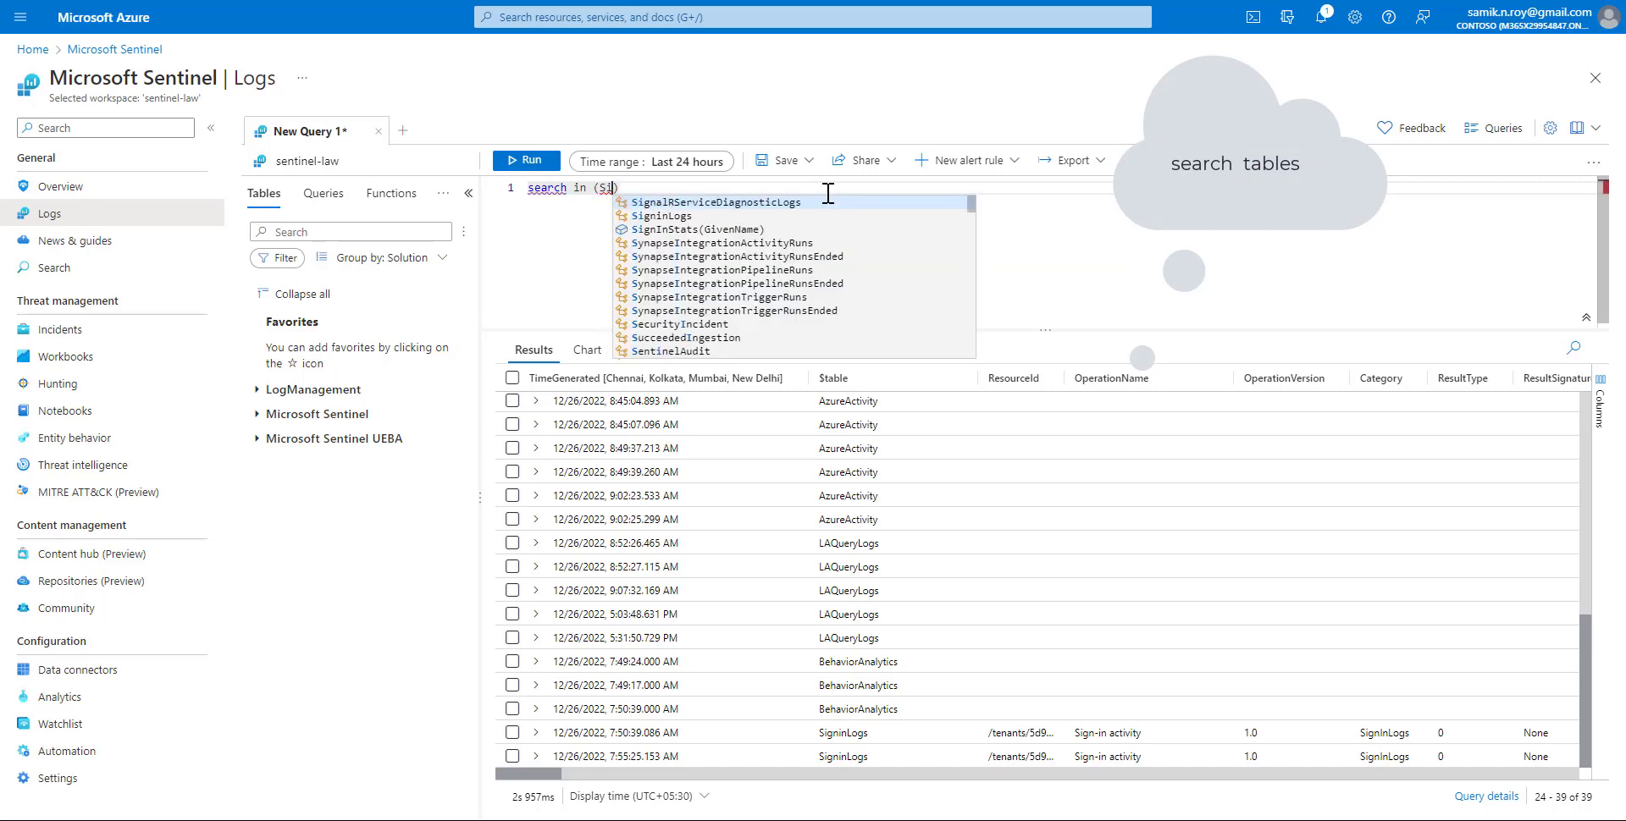
text(,c)
text(ff)
key(Tab)
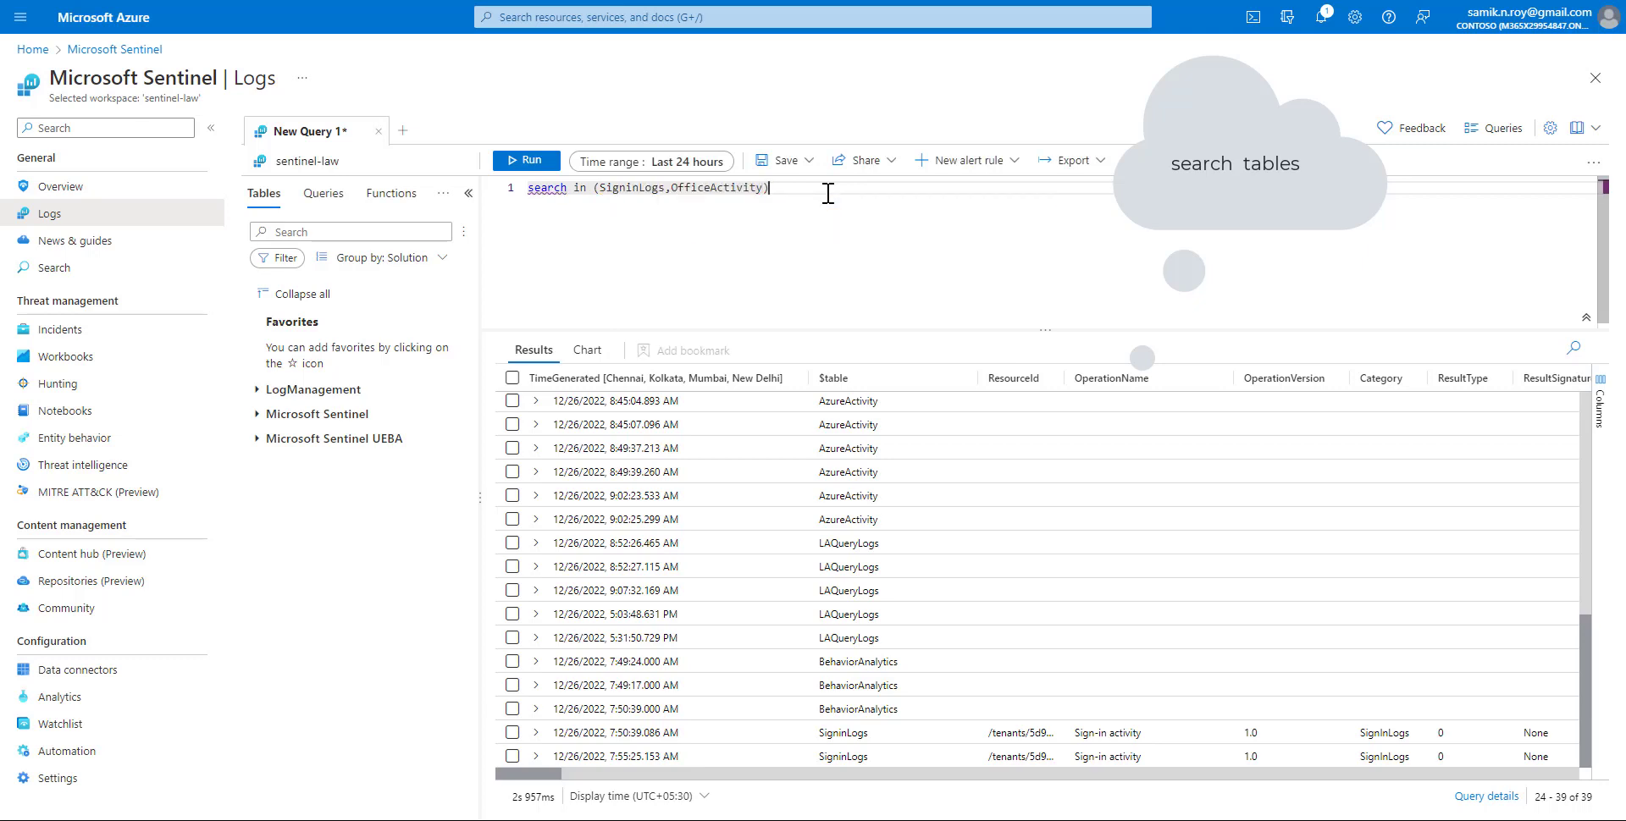
text("")
text(admin")
click(553, 161)
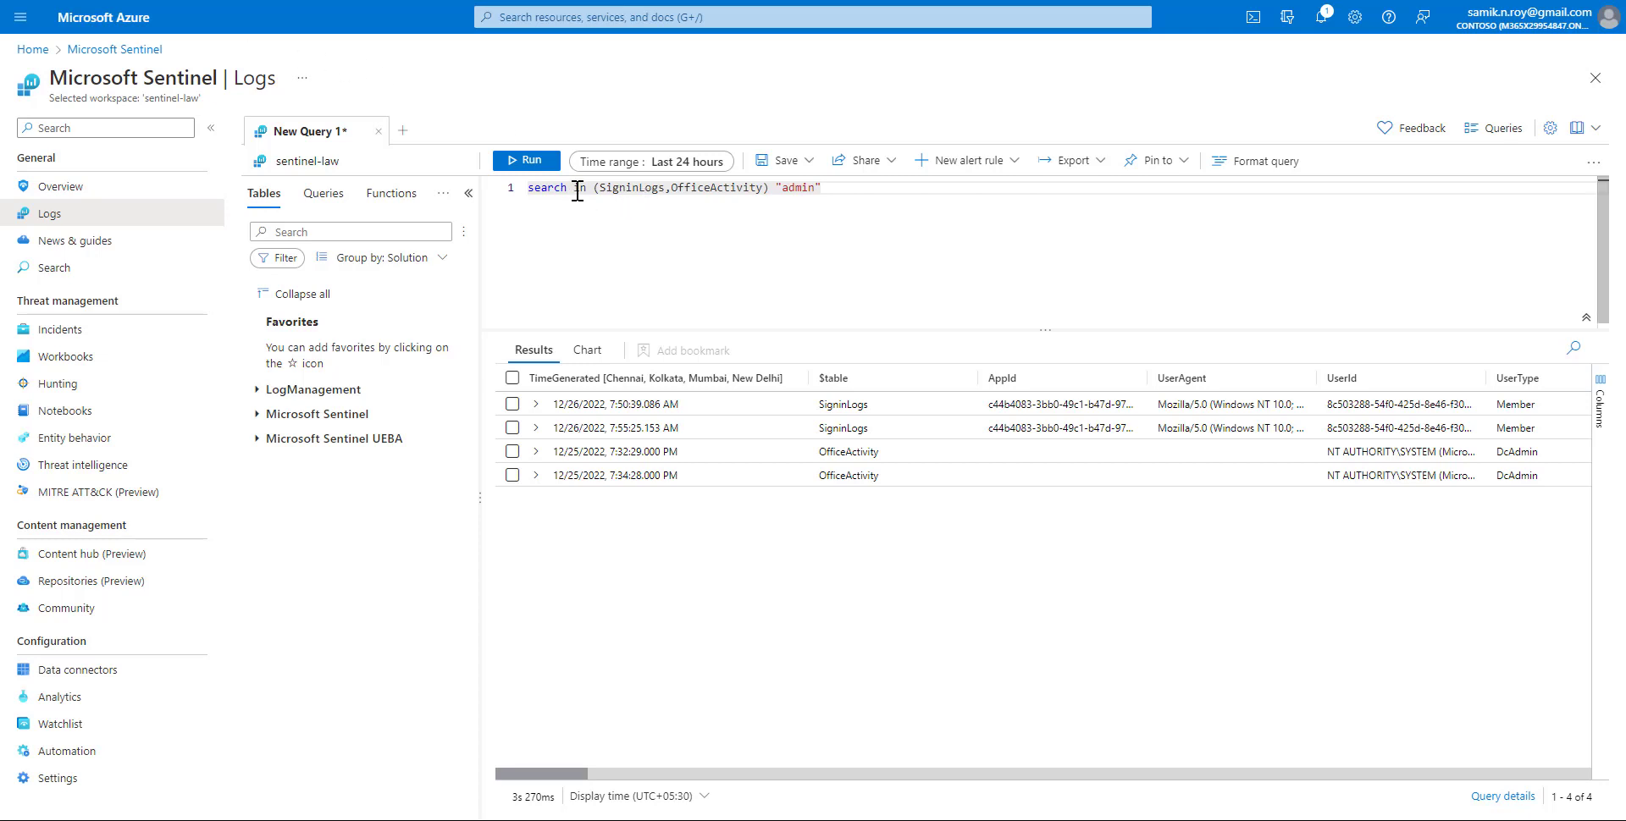
- Replace the query with search kind=case_sensitive "Admin" and ("SigninLogs" or "OfficeActivity") and run it
drag(667, 188, 837, 201)
text(kind=case_sensitive "Admin" and ("SigninLogs" or "OfficeActivity"))
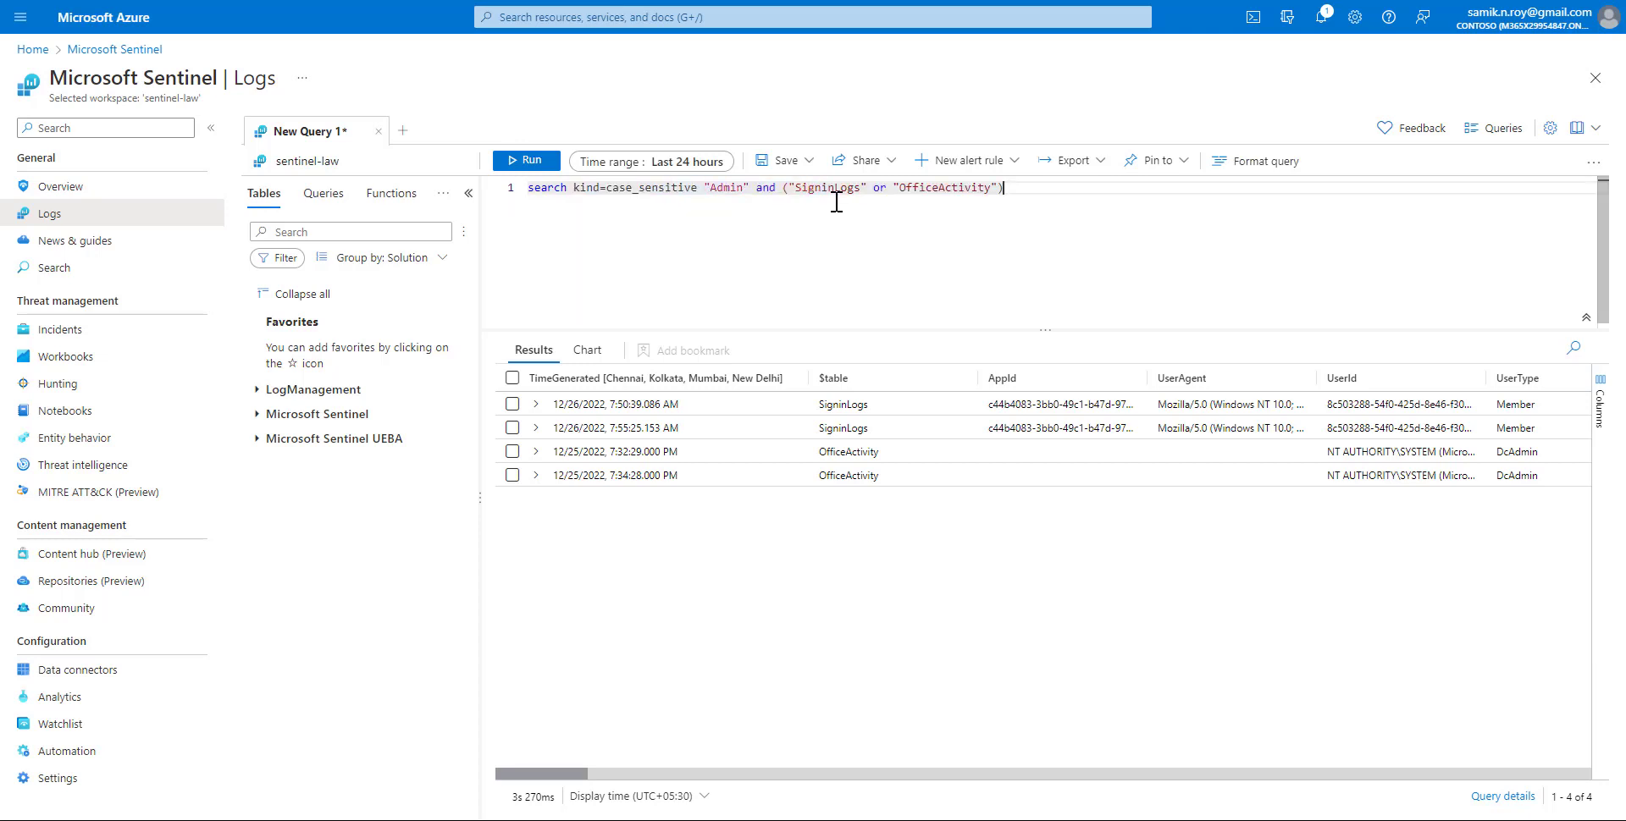
click(530, 160)
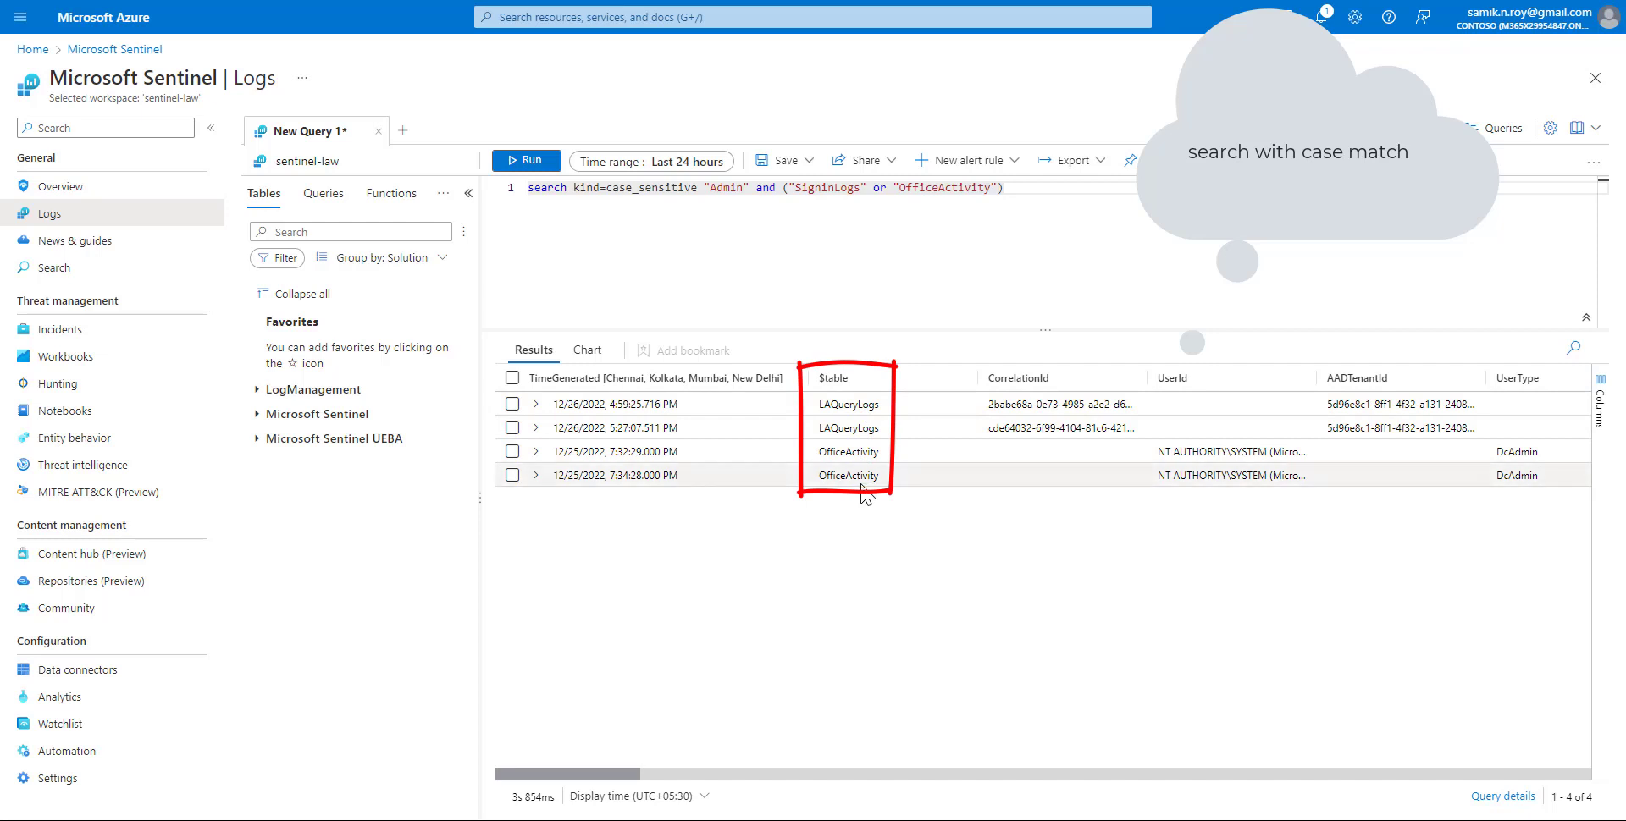
- Change the case-sensitive term to lowercase "admin", rerun the query and look through the returned records
click(718, 190)
key(BackSpace)
text(a)
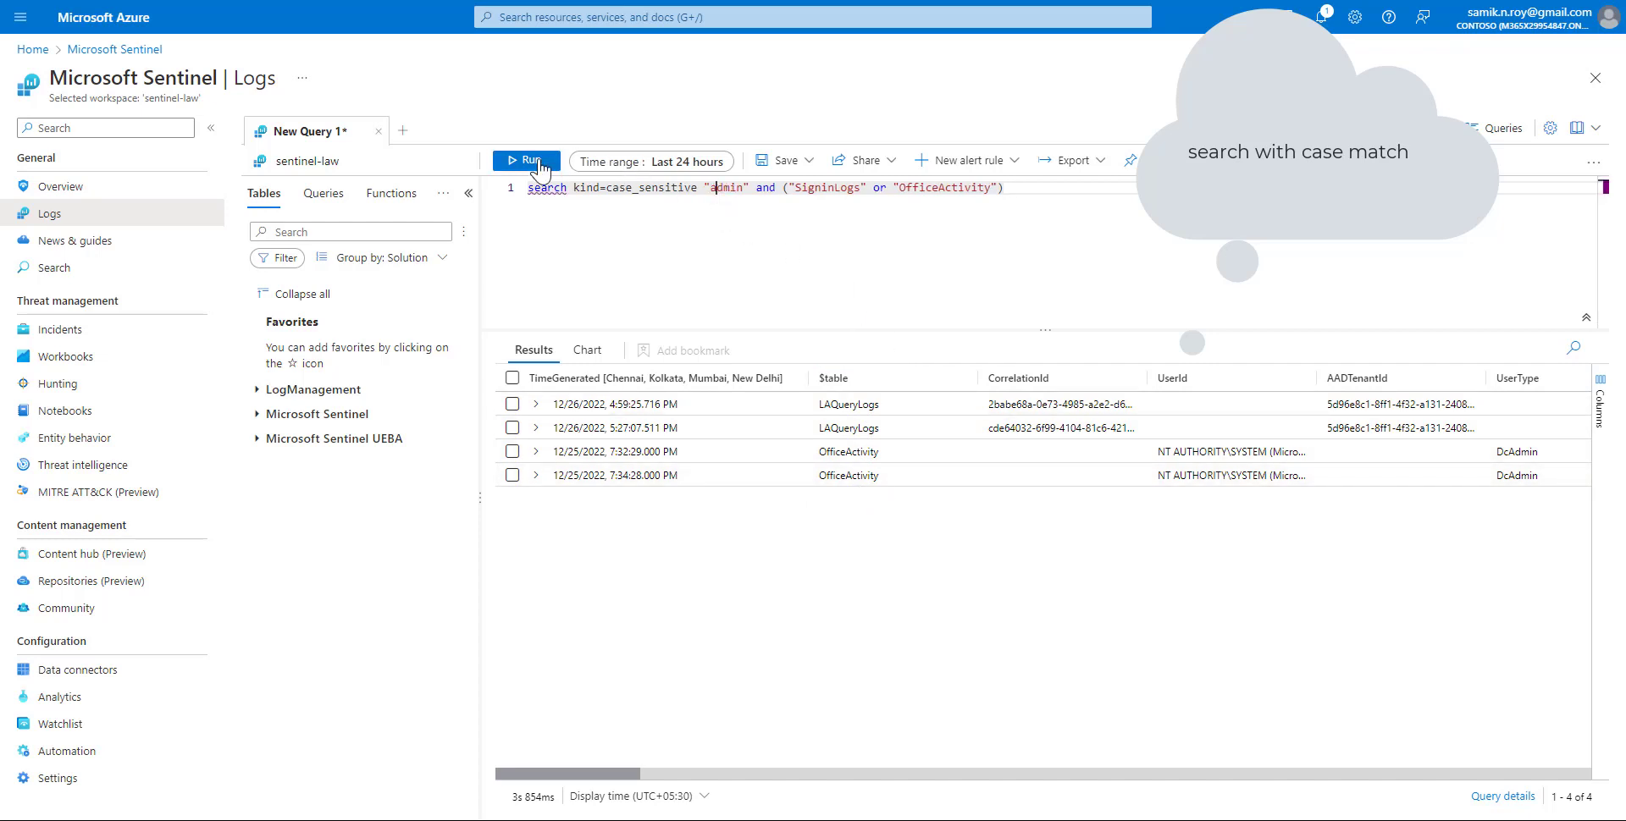
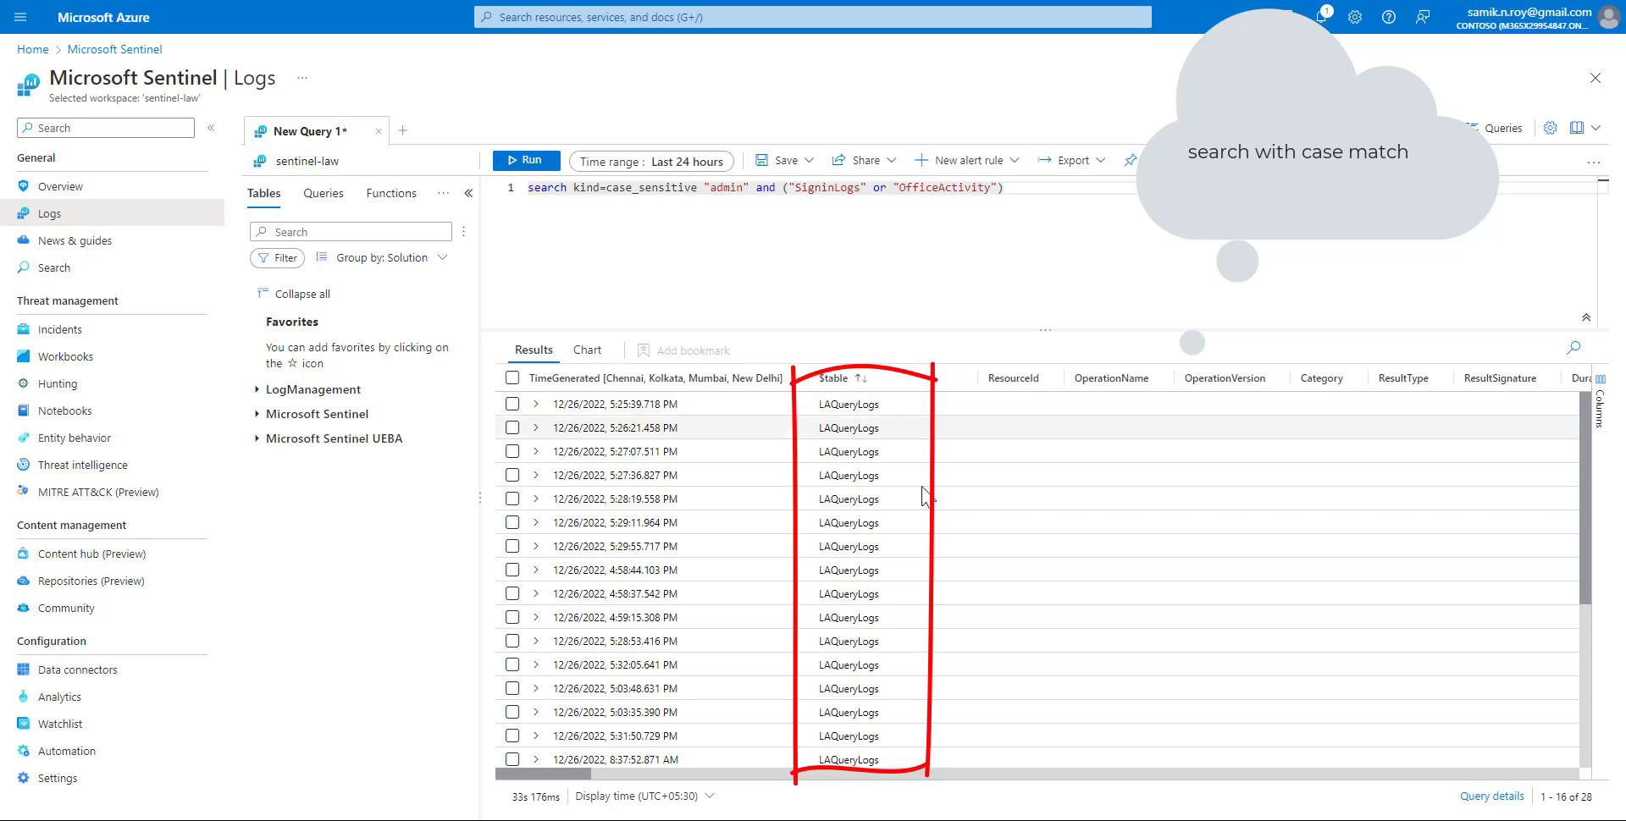
scroll(923, 495, down, 1)
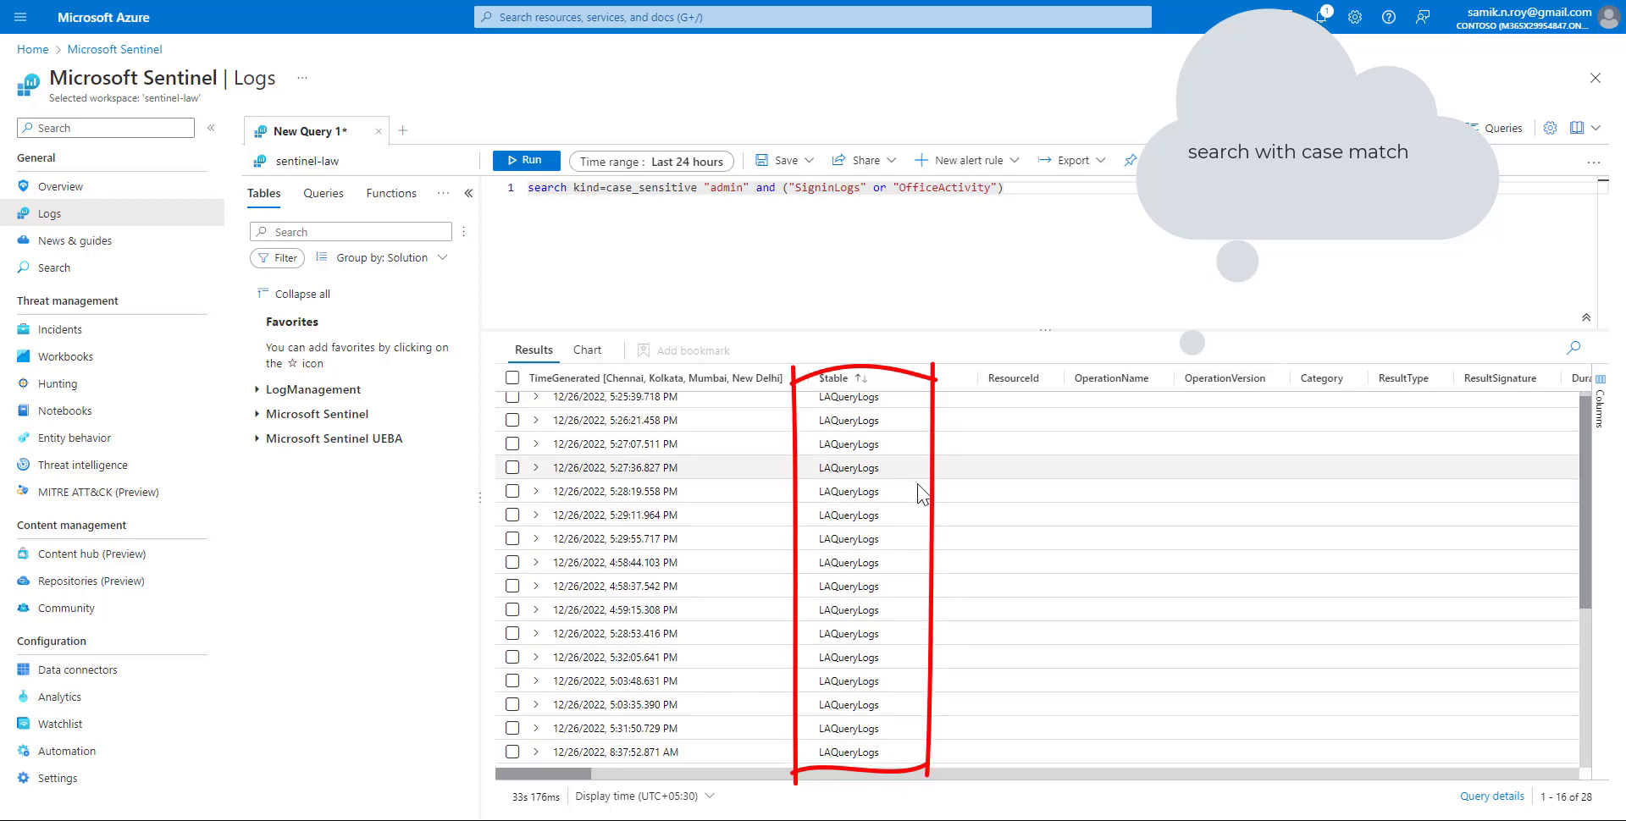
scroll(893, 495, down, 5)
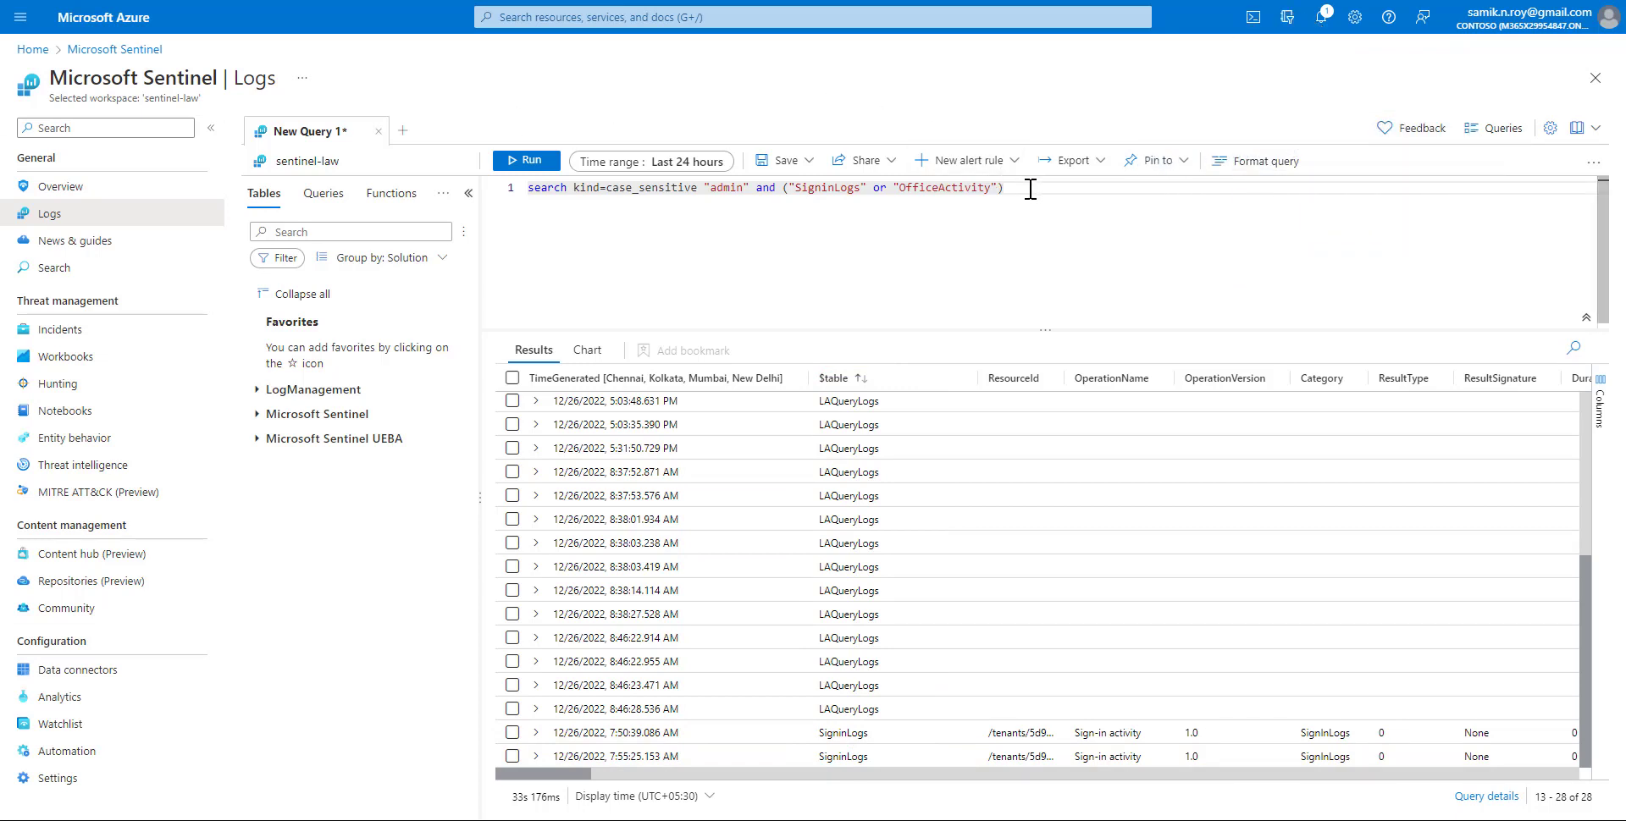
- Replace the query with search in (Signin*, OfficeActivity) "admin" or "azure" and run it
key(shift+Home)
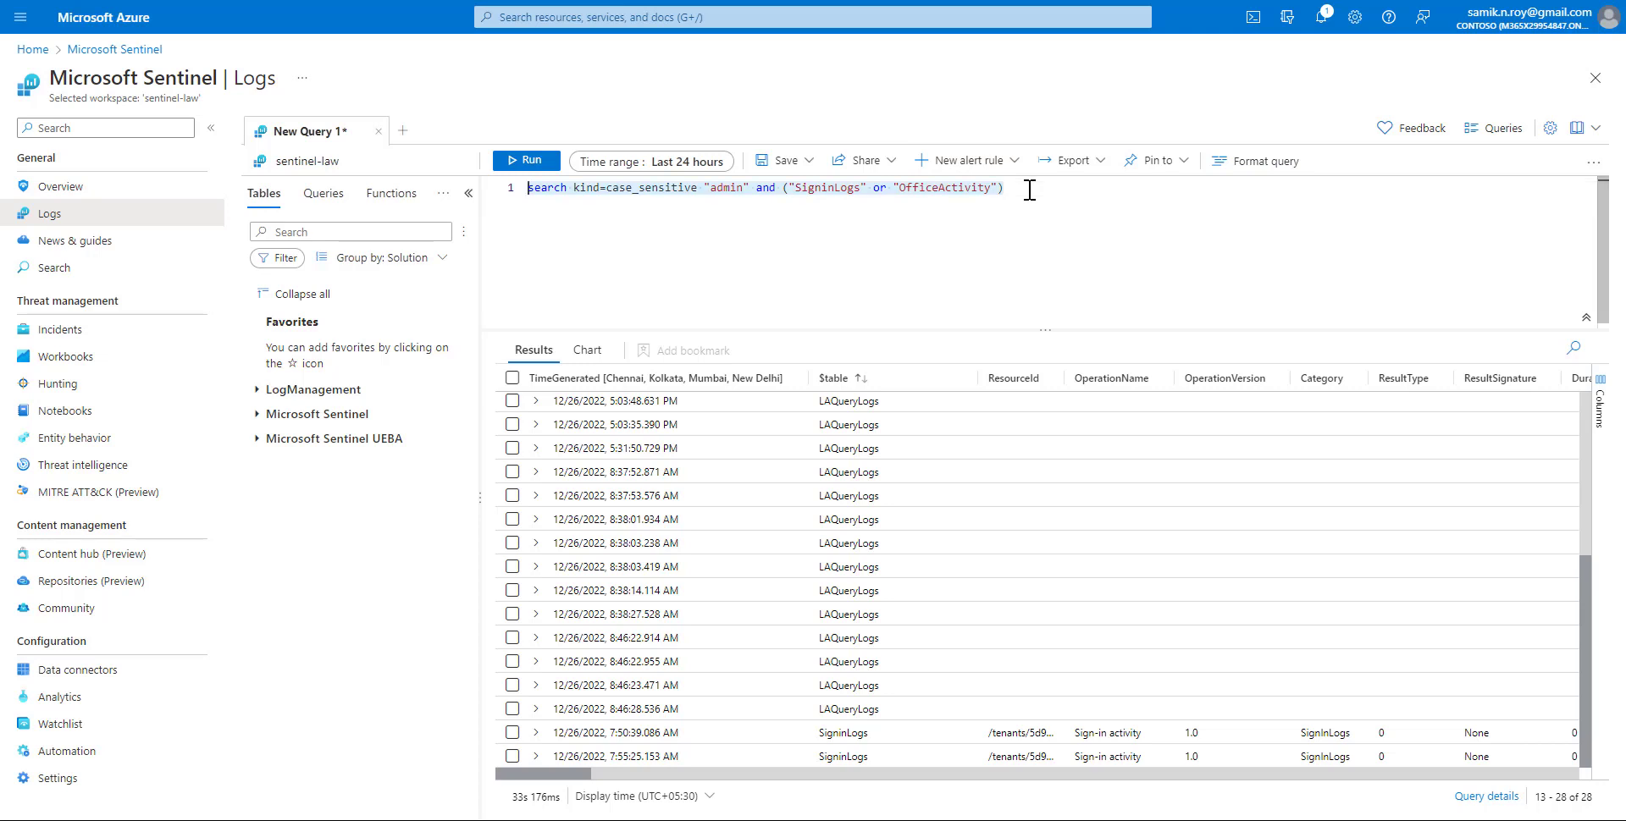
key(ctrl+v)
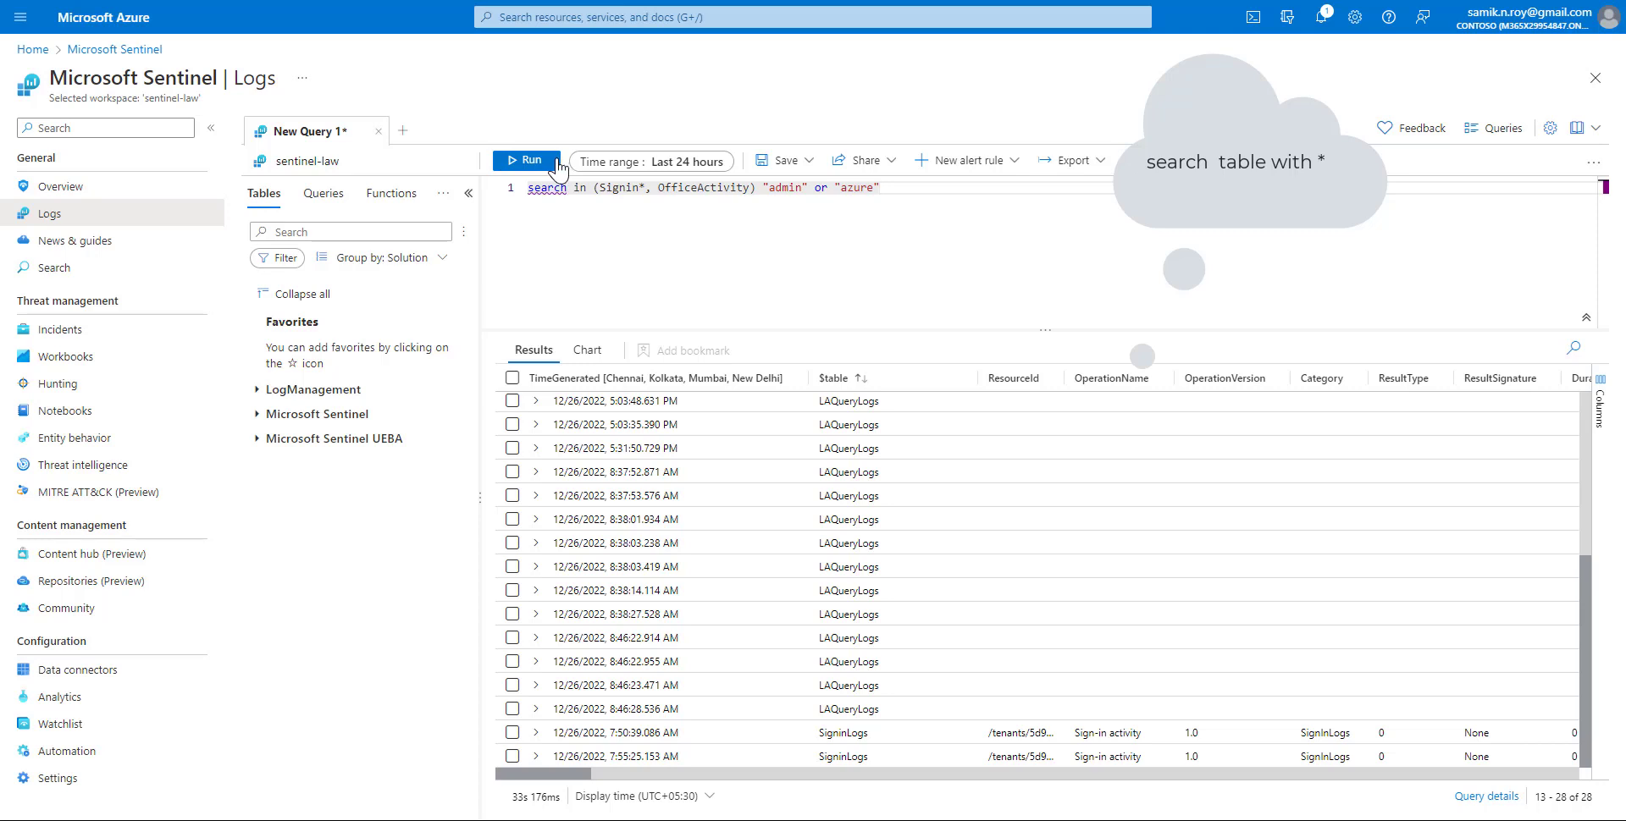
click(518, 160)
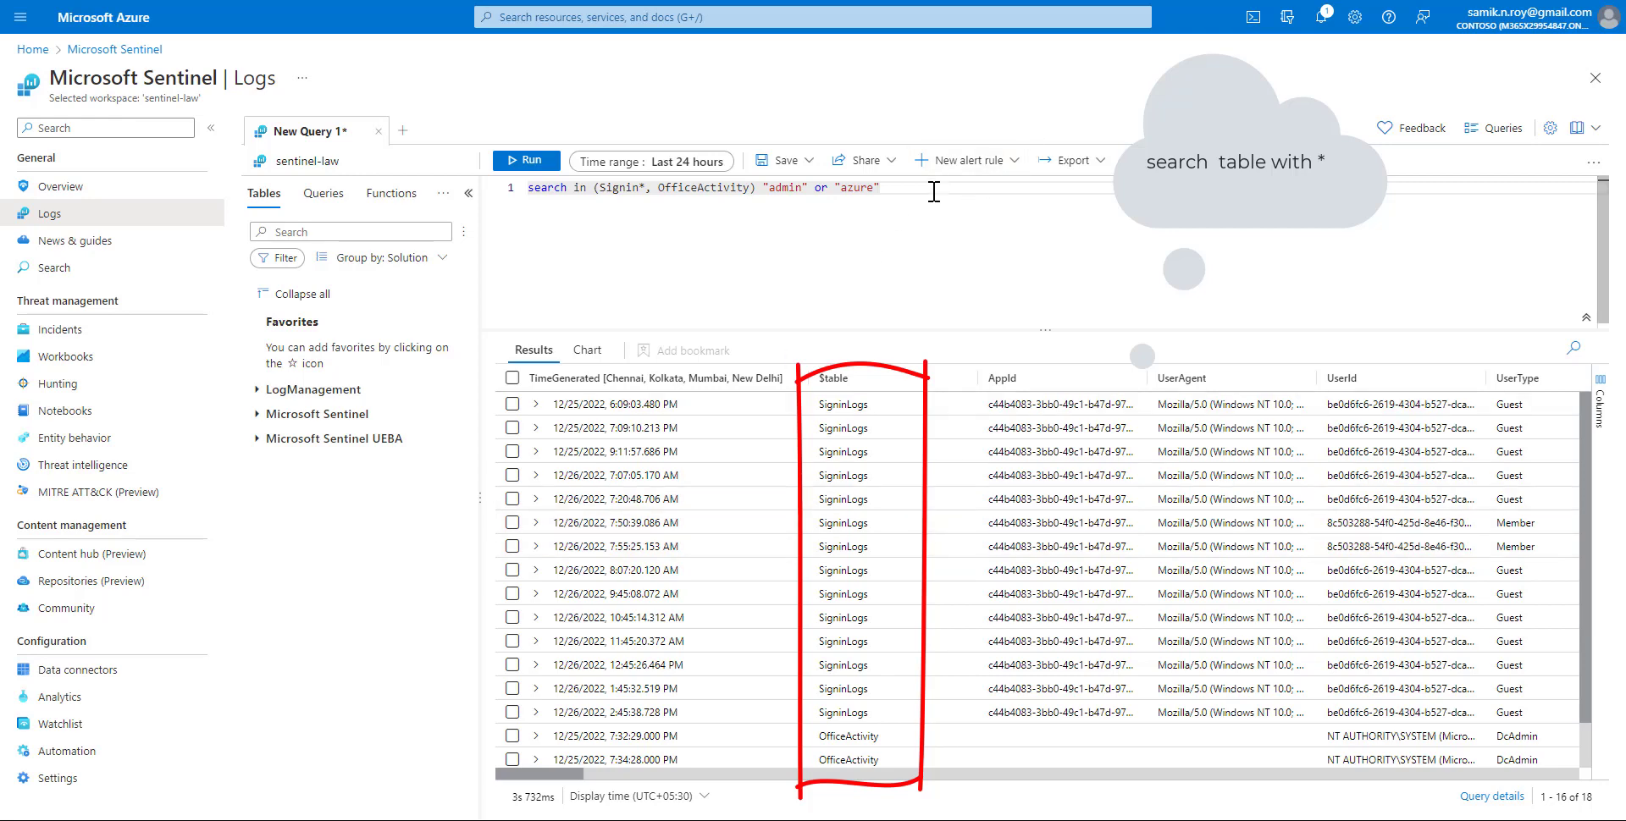
- Replace the query with union Signin*, Heartbeat | search "Azure" or "davec" or "Office" and run it
key(shift+Home)
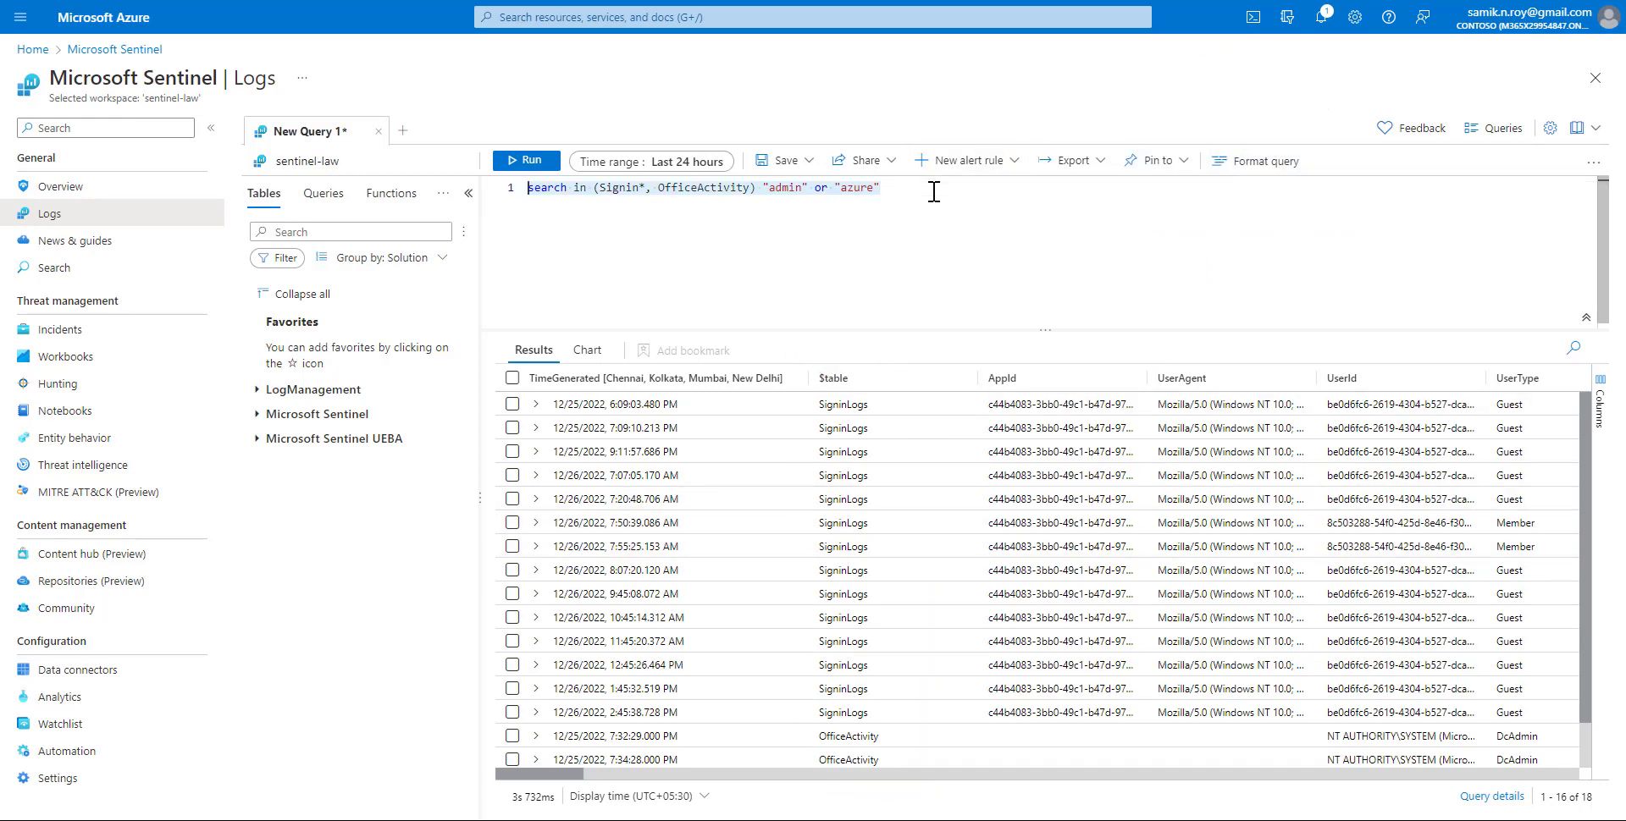
key(ctrl+v)
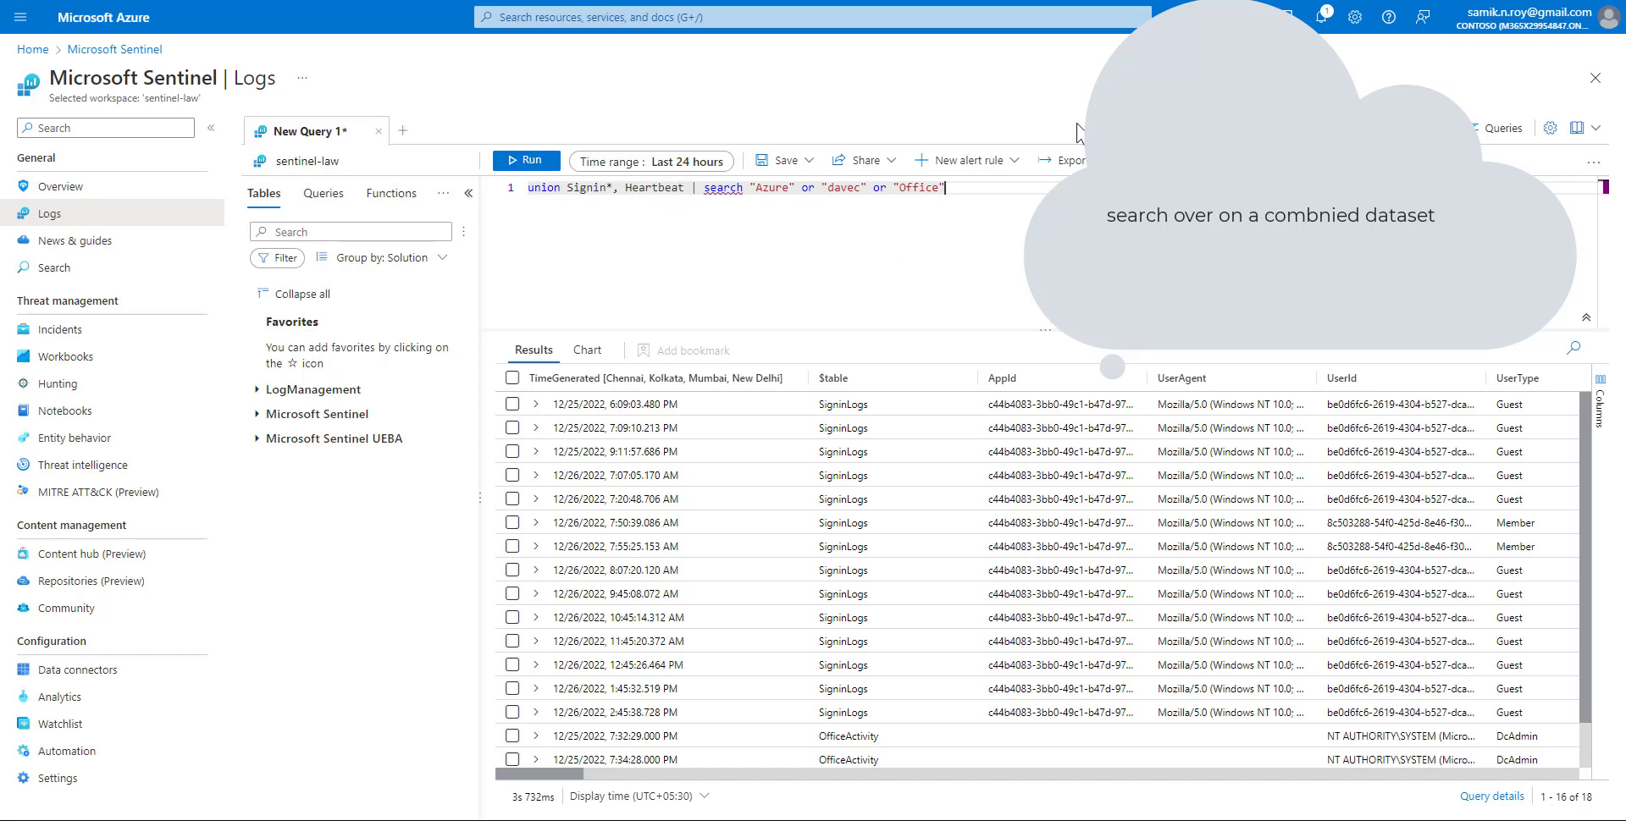
click(550, 163)
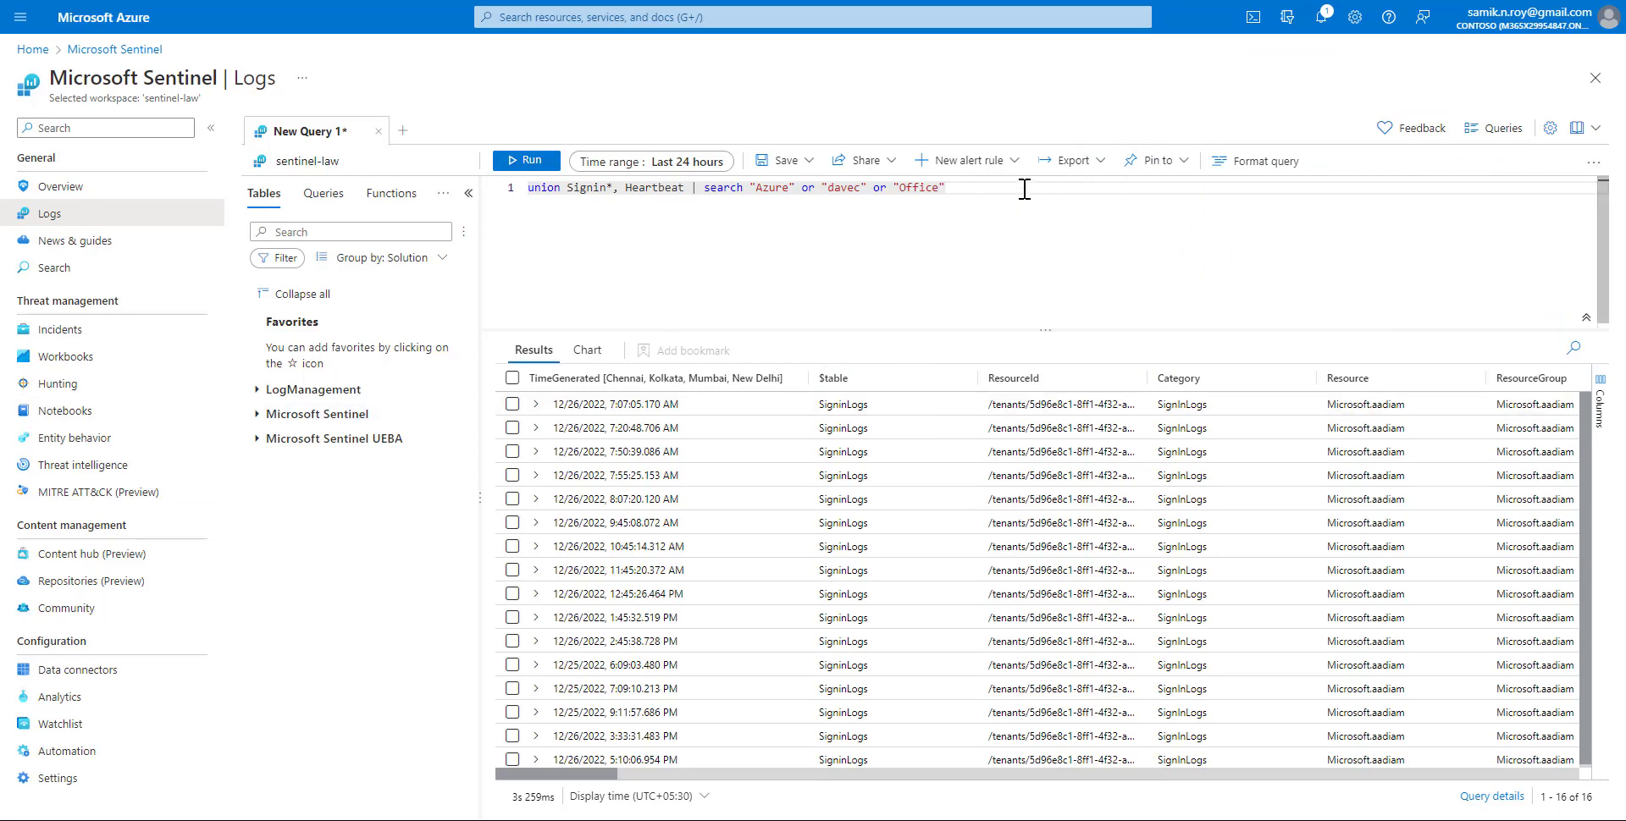
- Run the query search UserPrincipalName contains "admin" or UserName contains "admin" instead, and expand the first BehaviorAnalytics record
key(shift+Home)
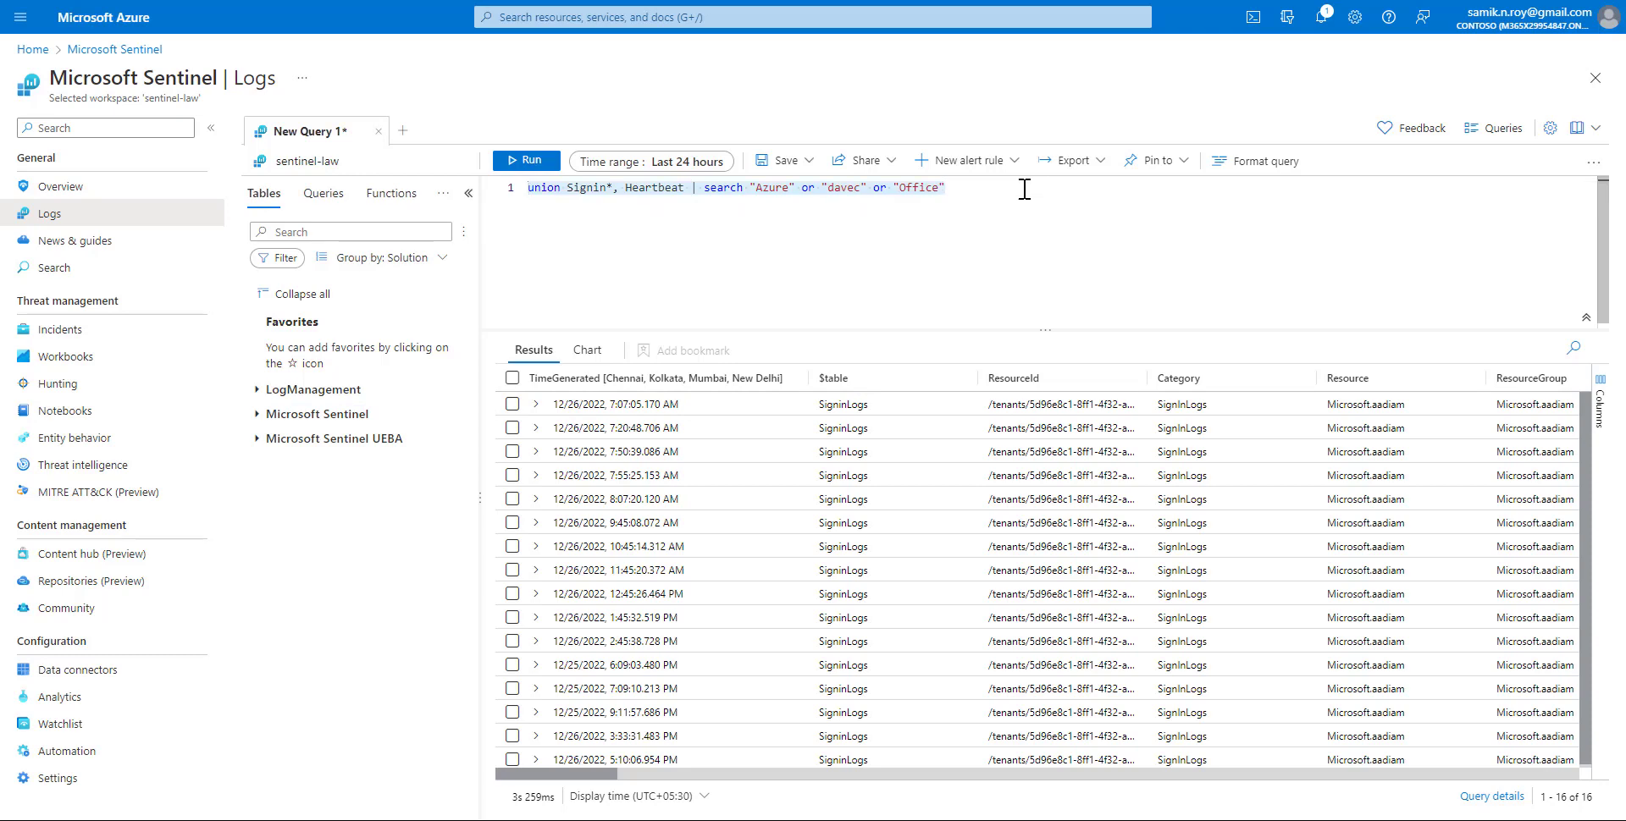
text(search UserPrincipalName contains "admin" or UserName contains "admin")
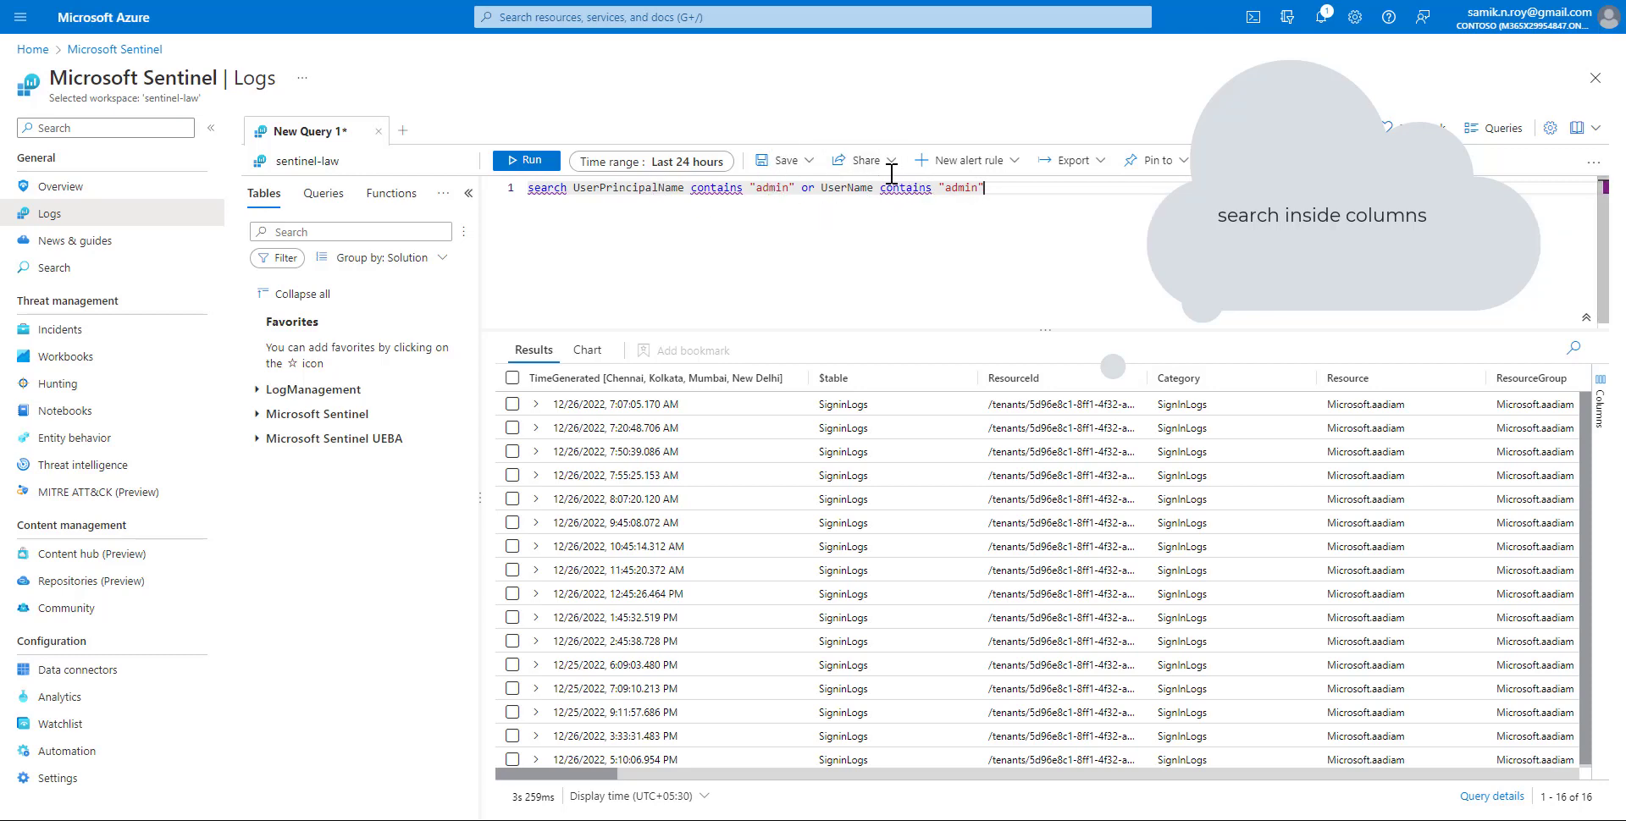
click(558, 168)
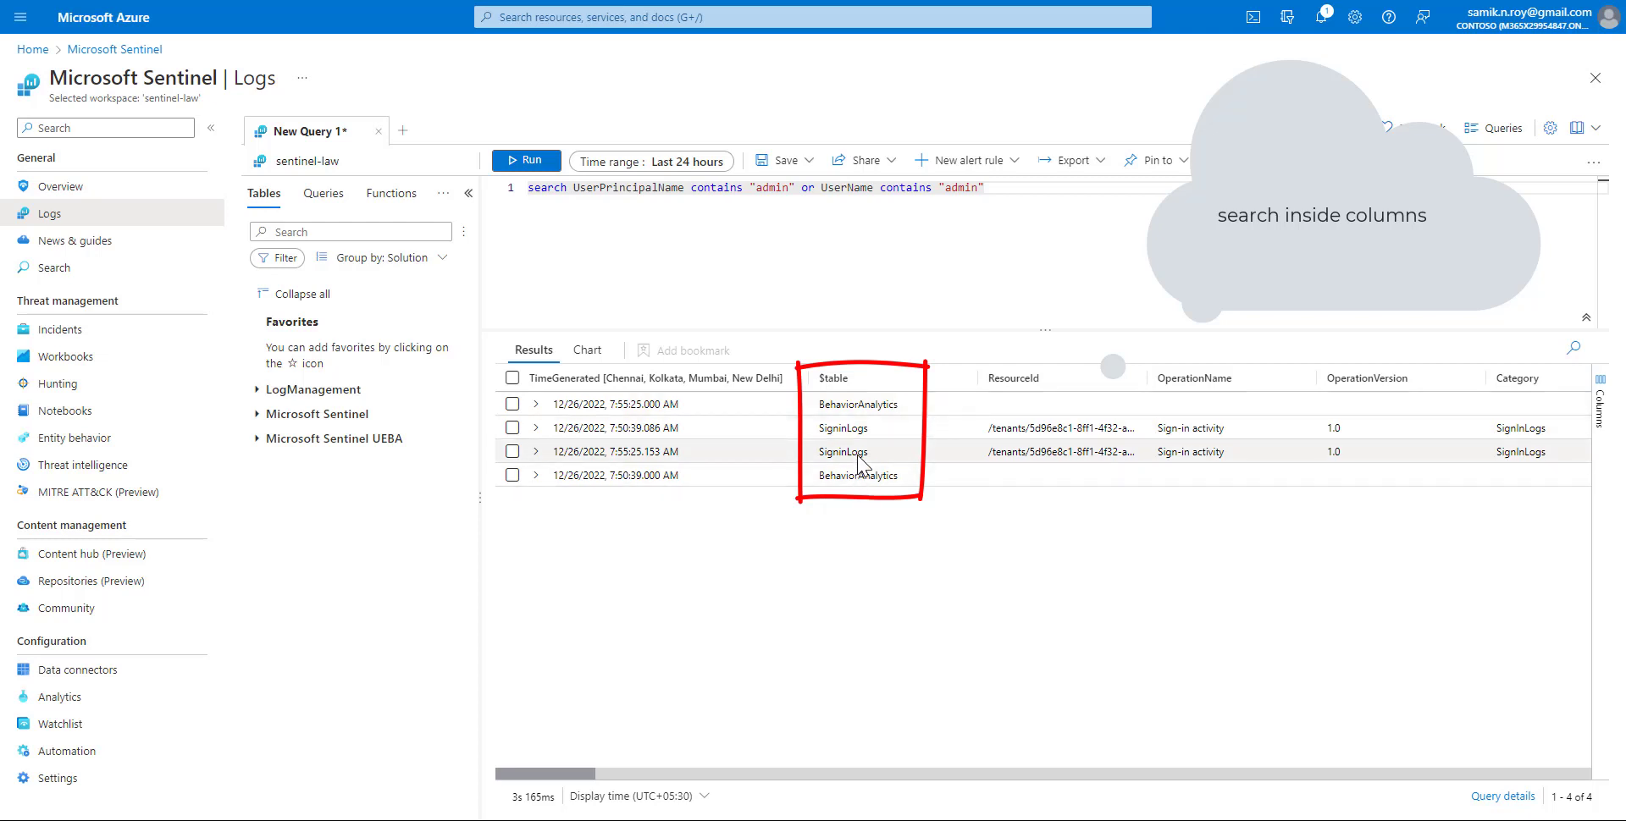
click(536, 406)
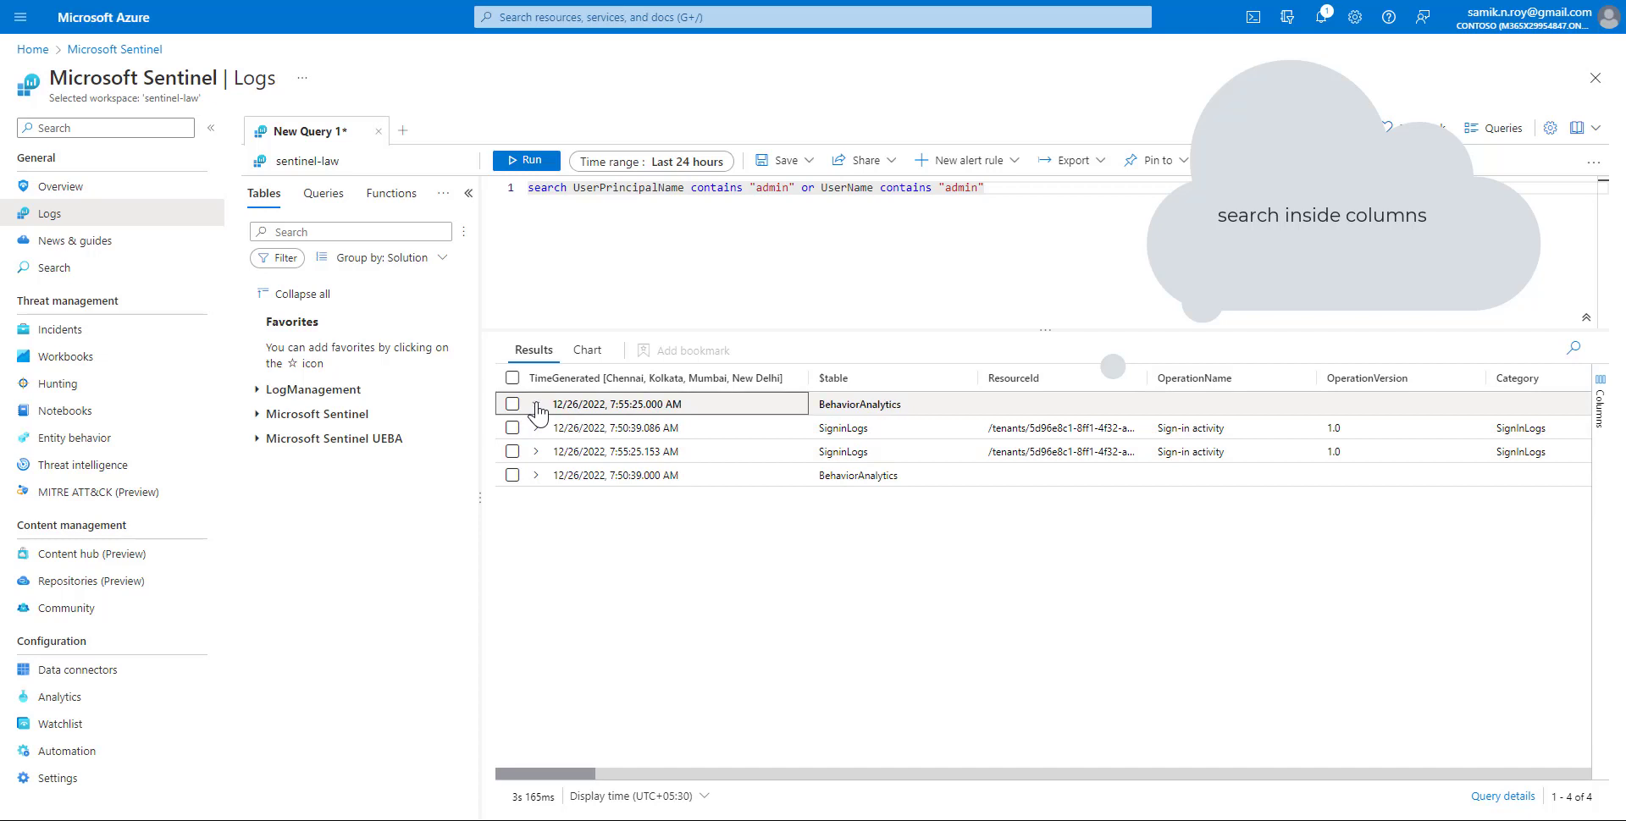
click(536, 405)
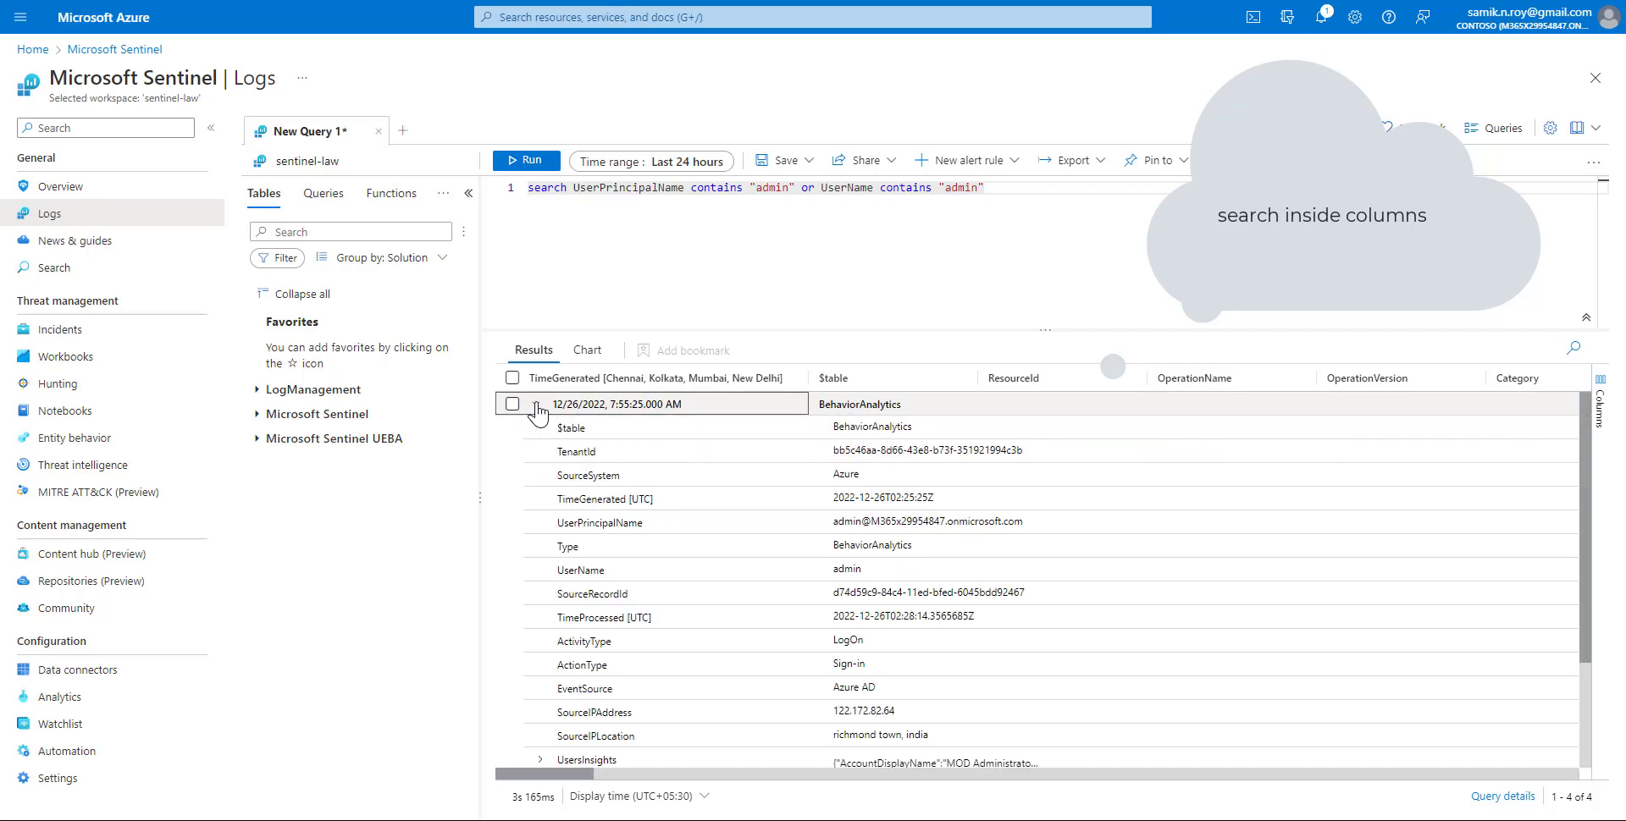